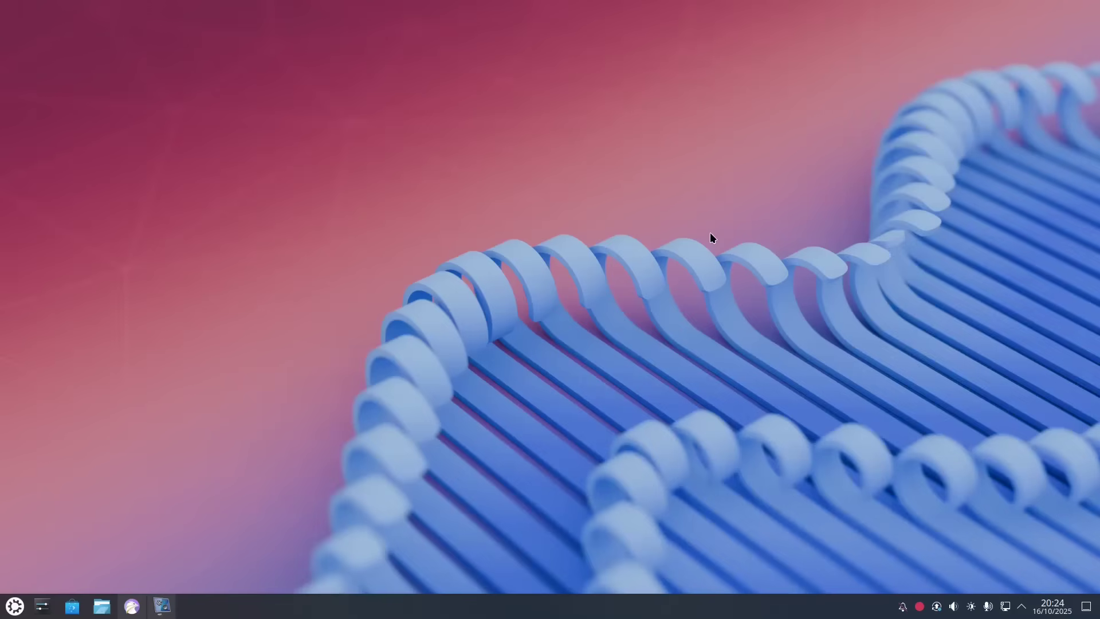
Restore Falkon on the Kubuntu 25.10 release notes and scroll into the Introduction.
left_click(122, 609)
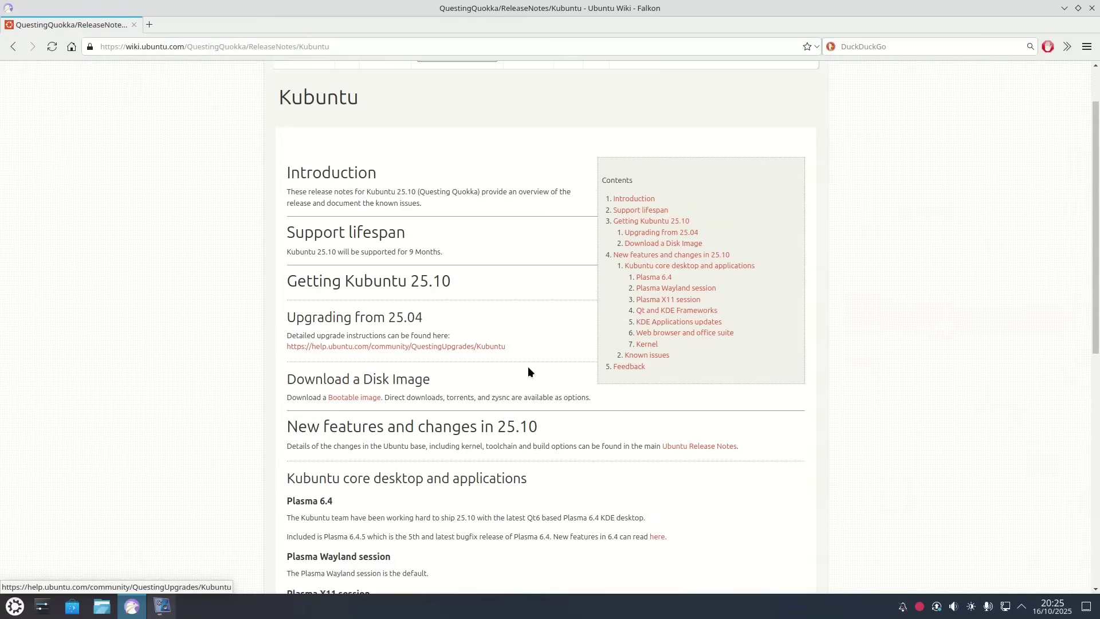
scroll(528, 372, "down", 1)
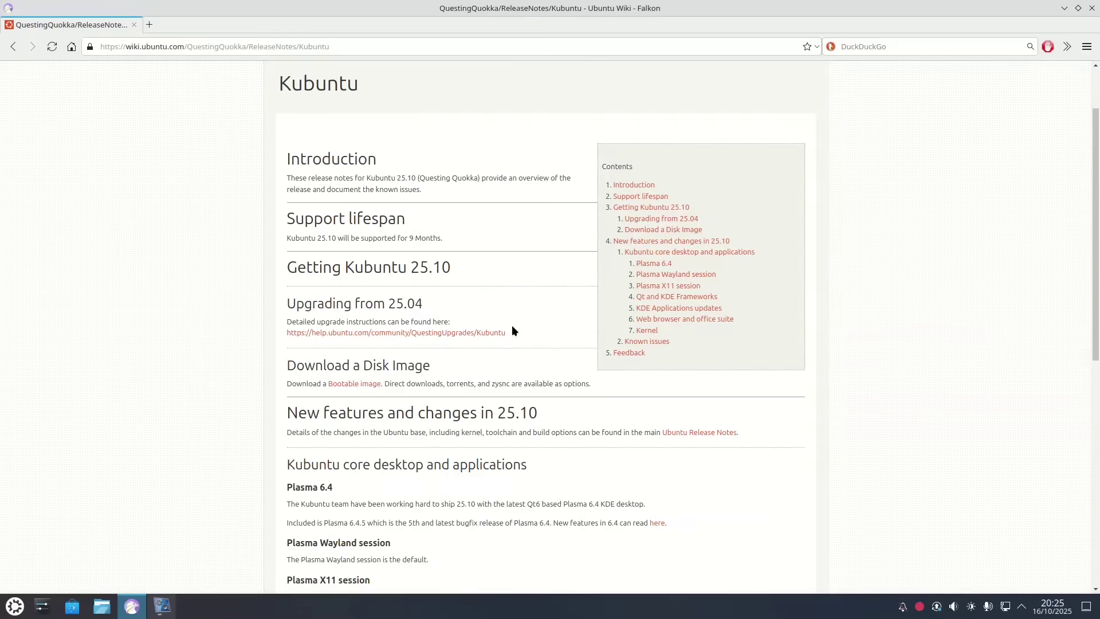
Scroll past the Qt/KDE Frameworks and 6.17 kernel sections to the flatpak known issue and Feedback.
scroll(513, 330, "down", 3)
scroll(511, 325, "down", 5)
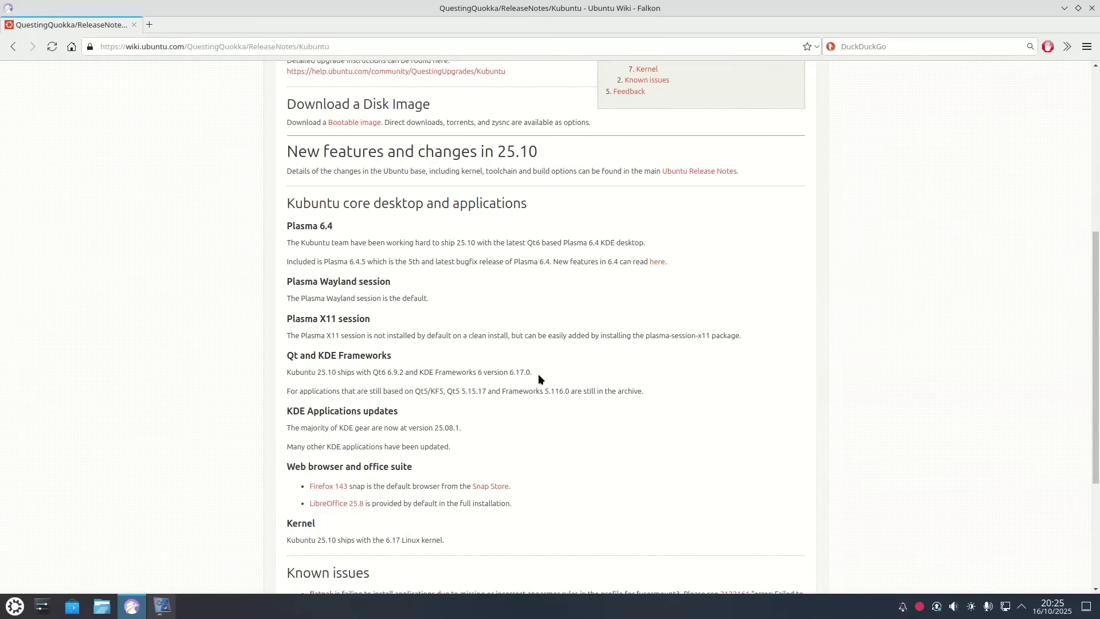
scroll(609, 406, "down", 5)
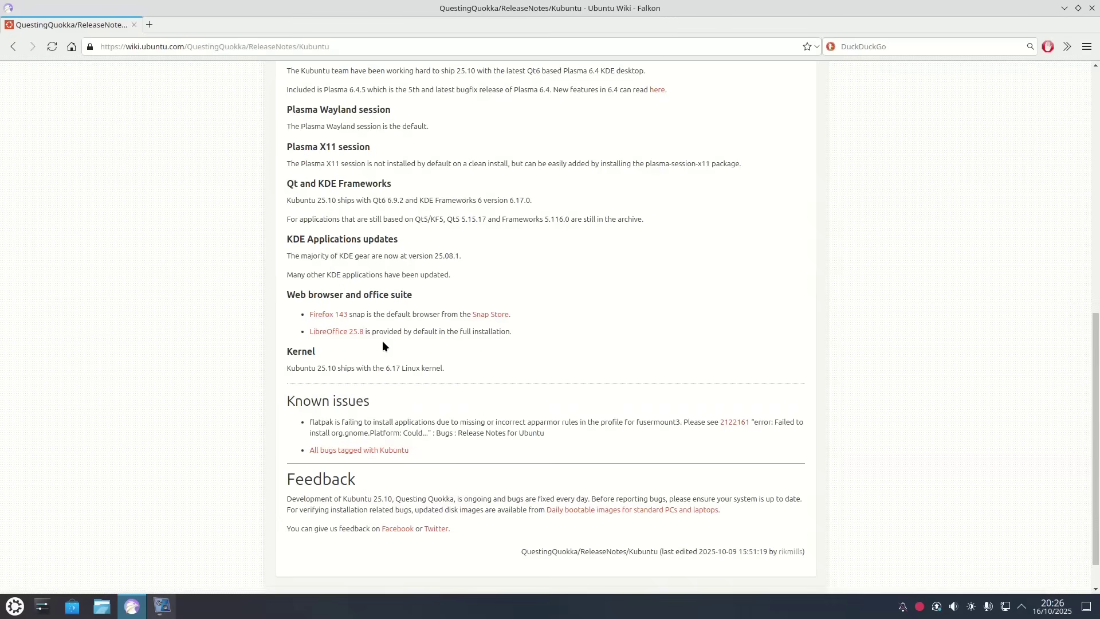
scroll(485, 341, "down", 1)
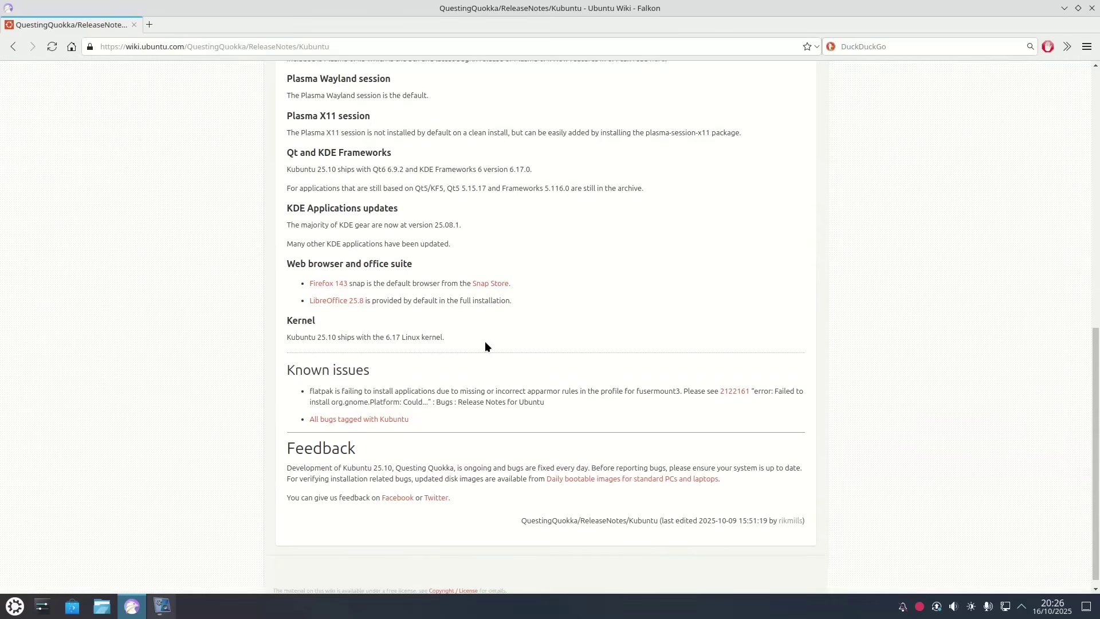
scroll(526, 336, "down", 1)
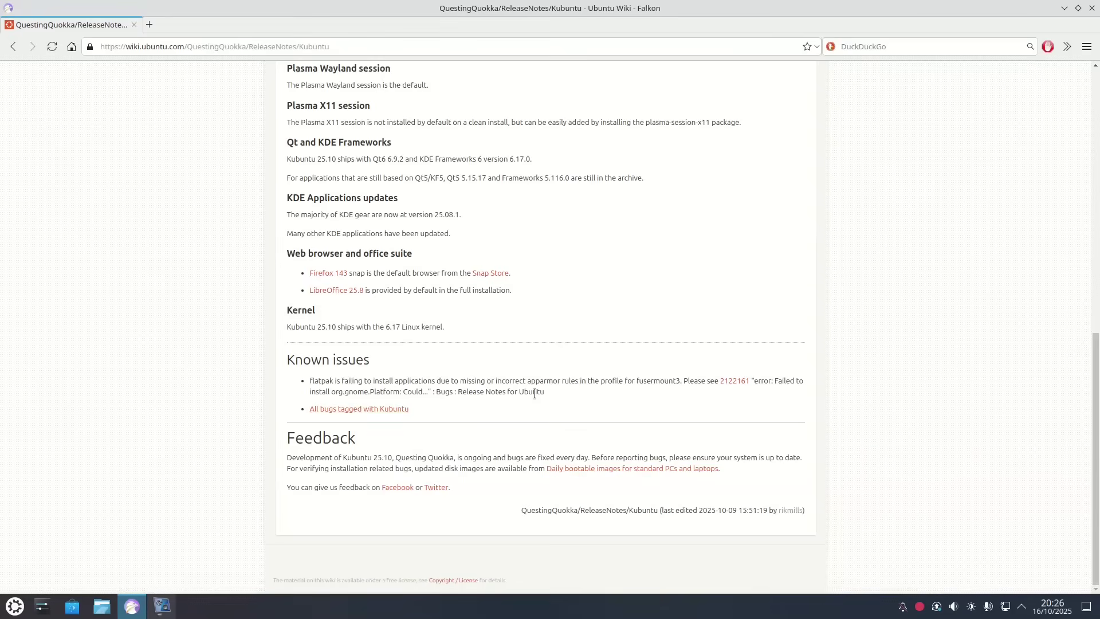
Close the Falkon release notes window so only the Plasma wallpaper remains.
left_click(1091, 9)
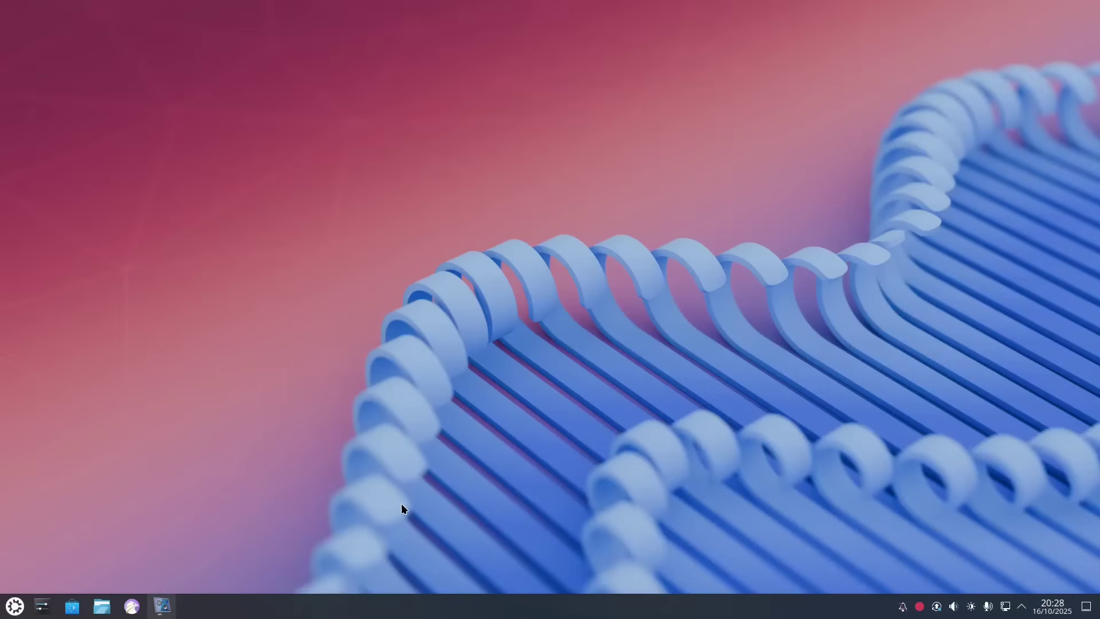
mouse_move(163, 612)
left_click(15, 606)
left_click(426, 453)
left_click(15, 605)
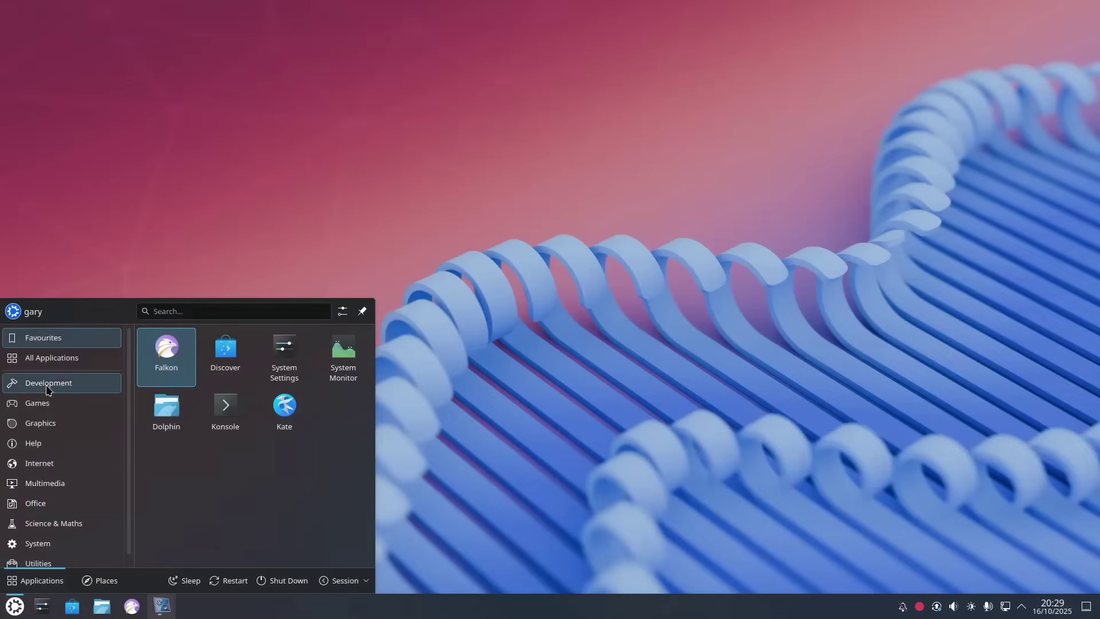
left_click(663, 457)
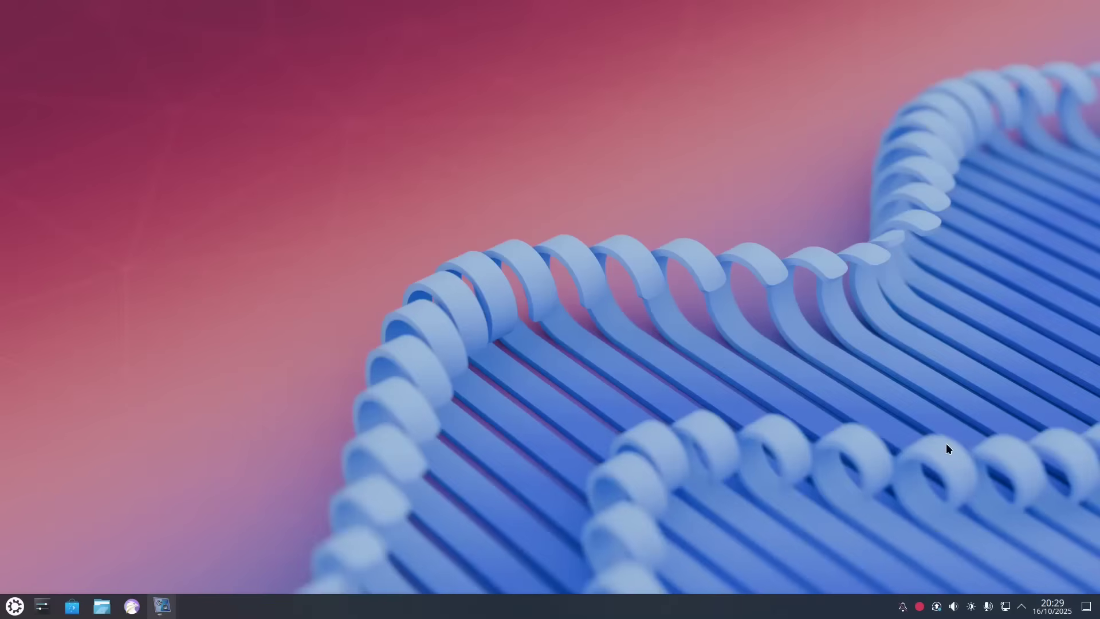
Check the network list, then enable Bluetooth and connect the Imdwimd RGB01 audio device.
left_click(1004, 607)
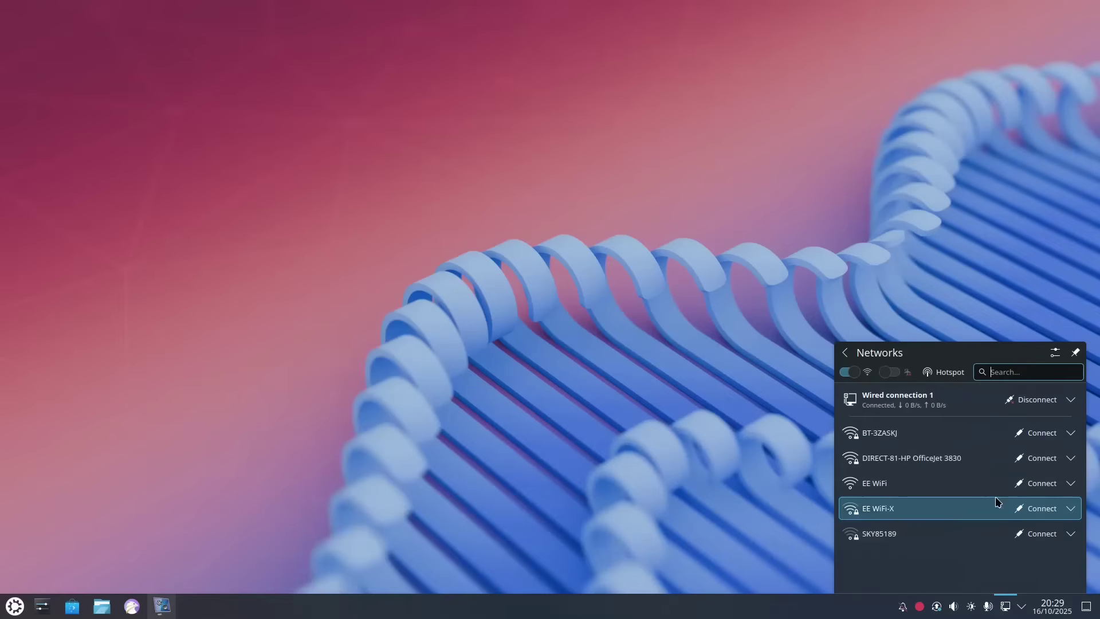
left_click(717, 395)
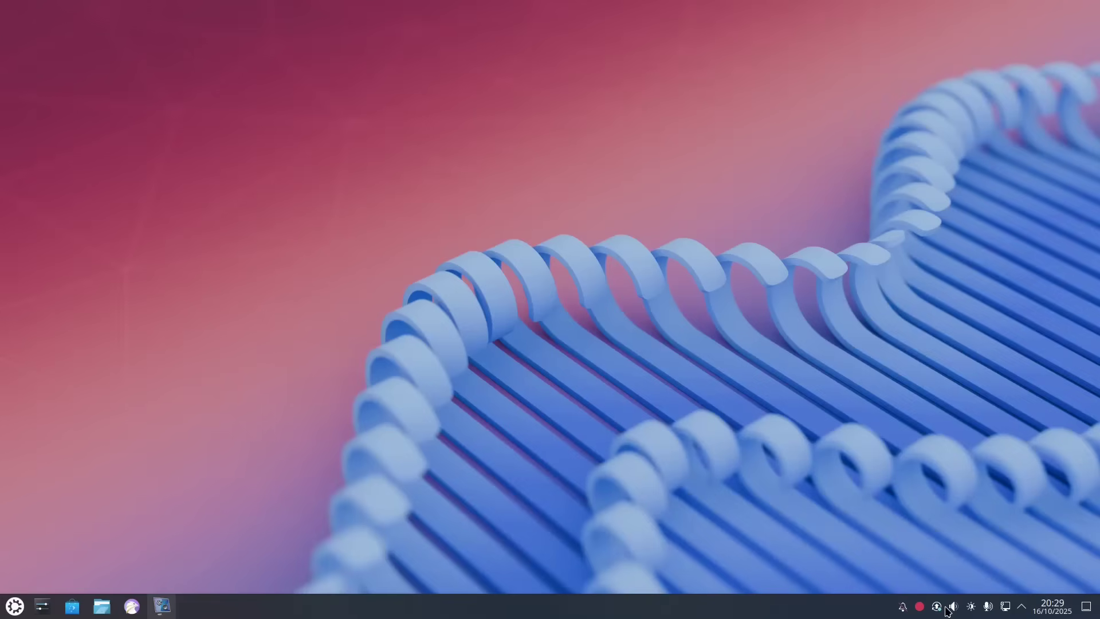
left_click(1023, 607)
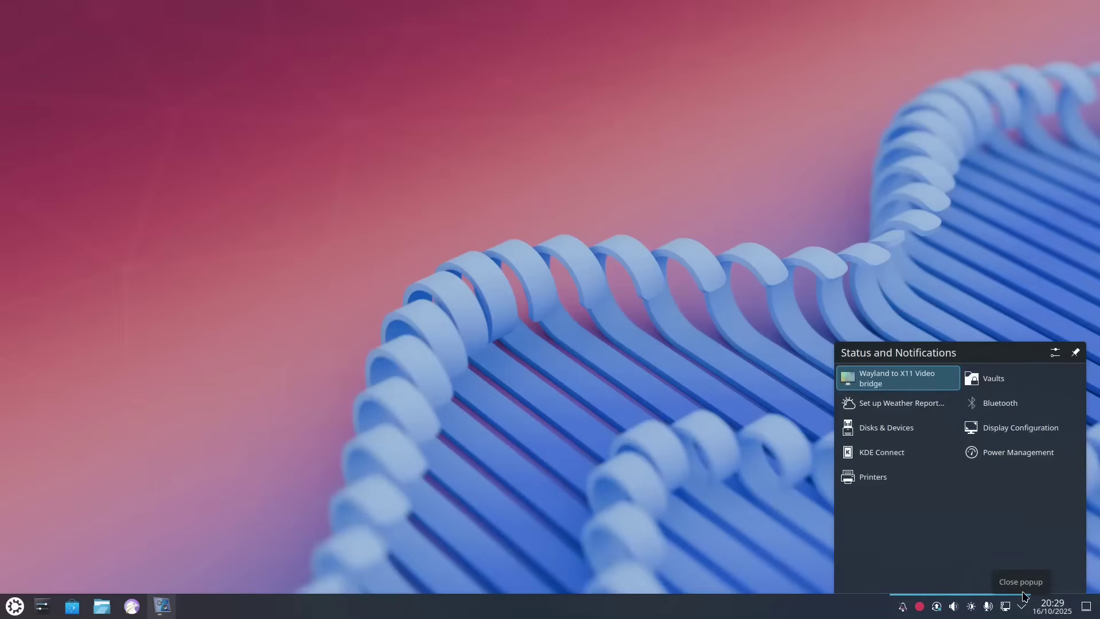
left_click(1002, 405)
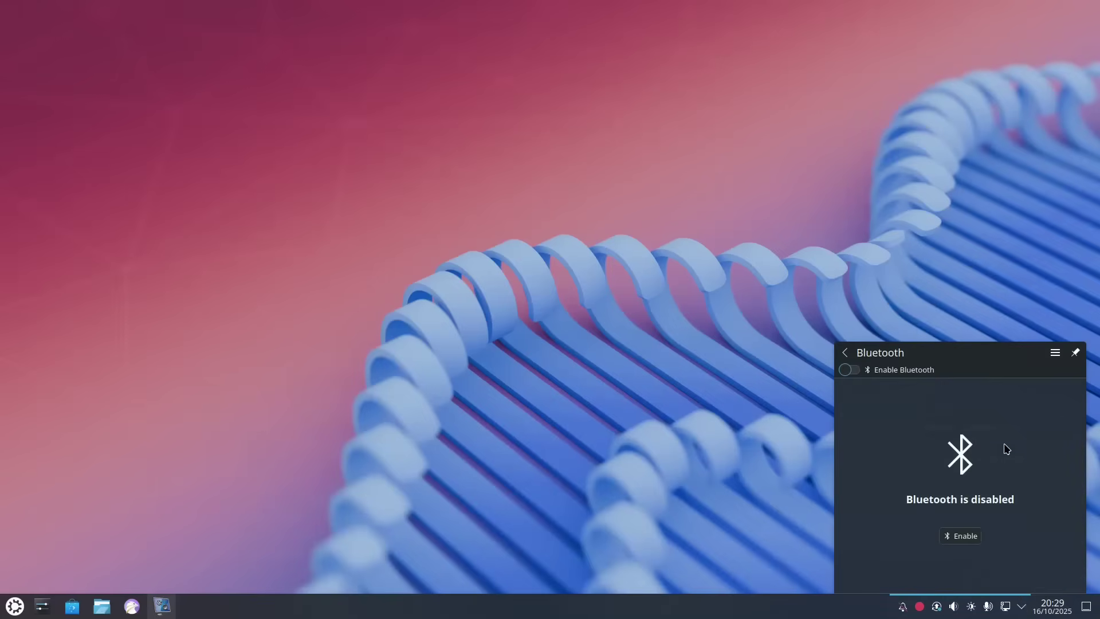
left_click(965, 535)
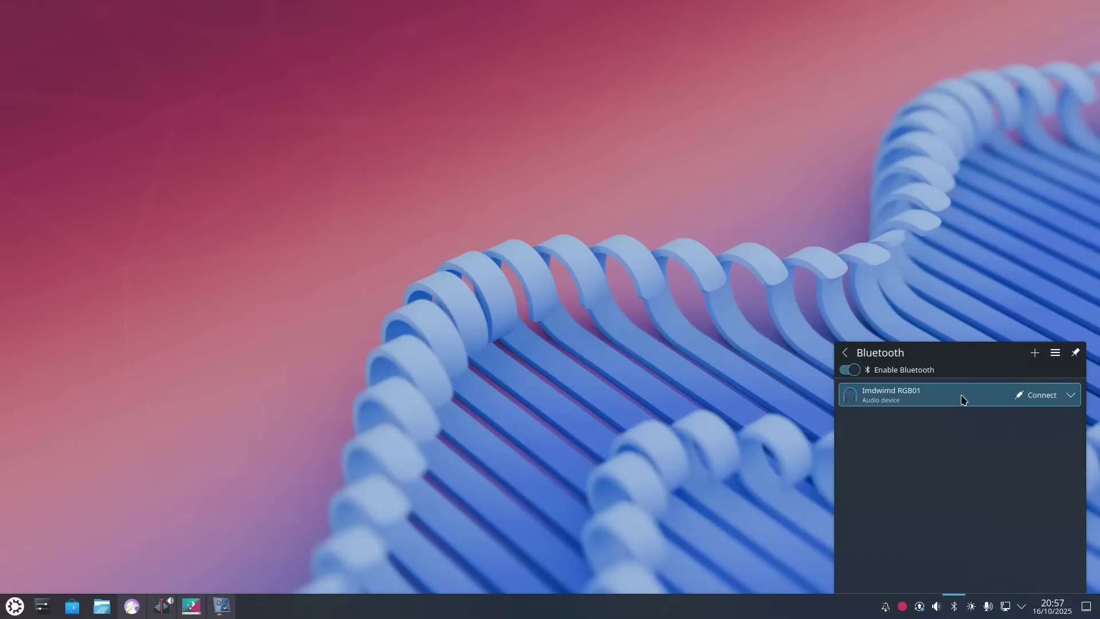
left_click(1026, 394)
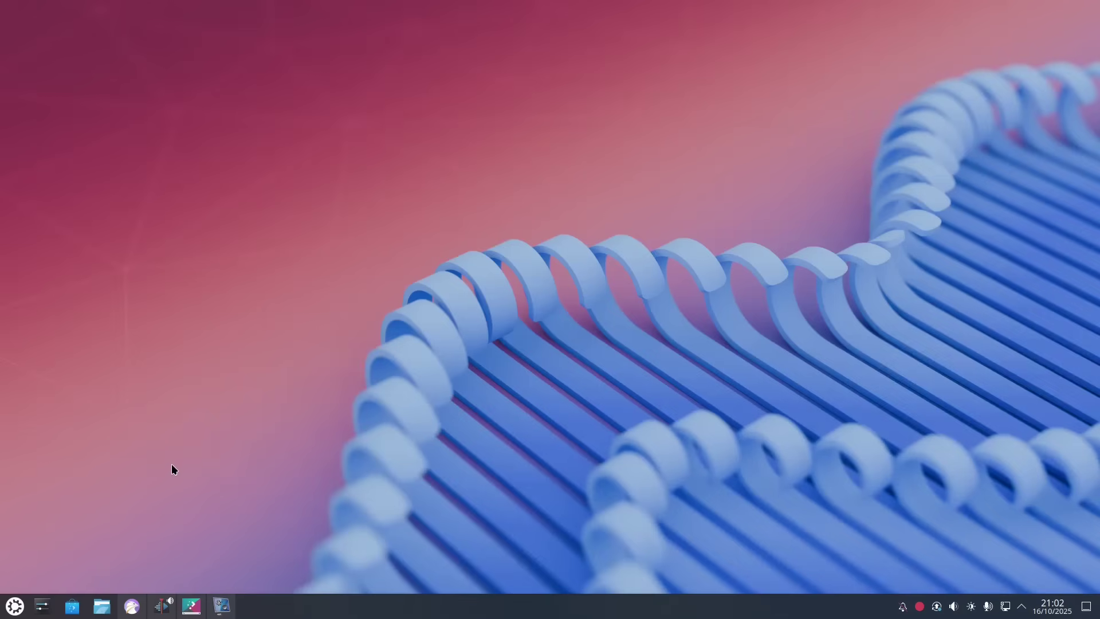
Search the launcher for 'print' and open Printers, showing the idle HP OfficeJet 3830.
left_click(17, 607)
type("print")
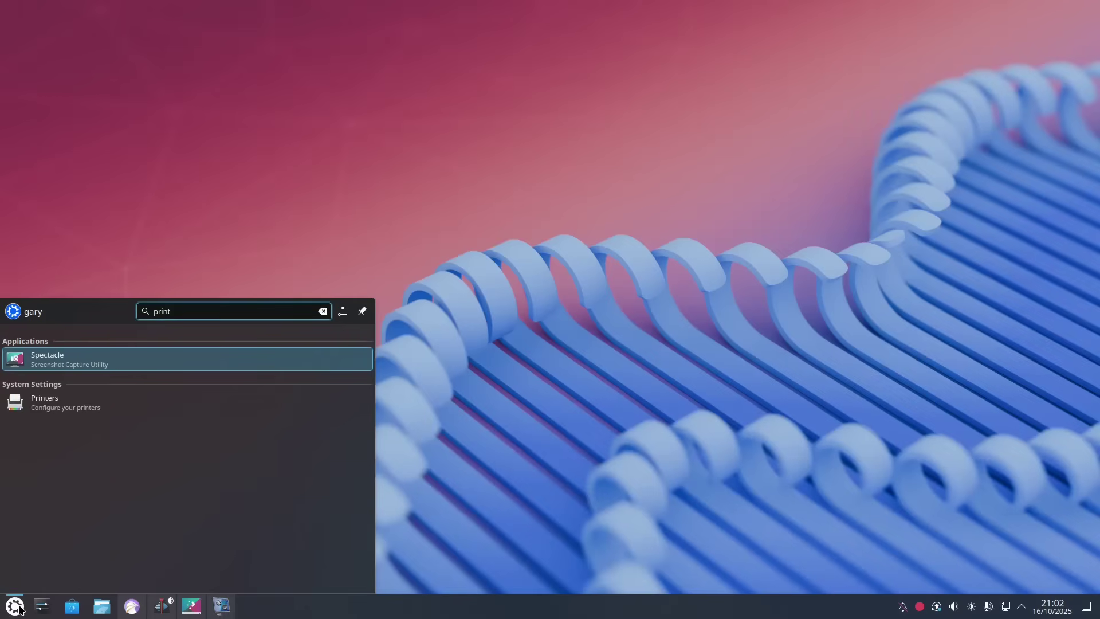
left_click(95, 412)
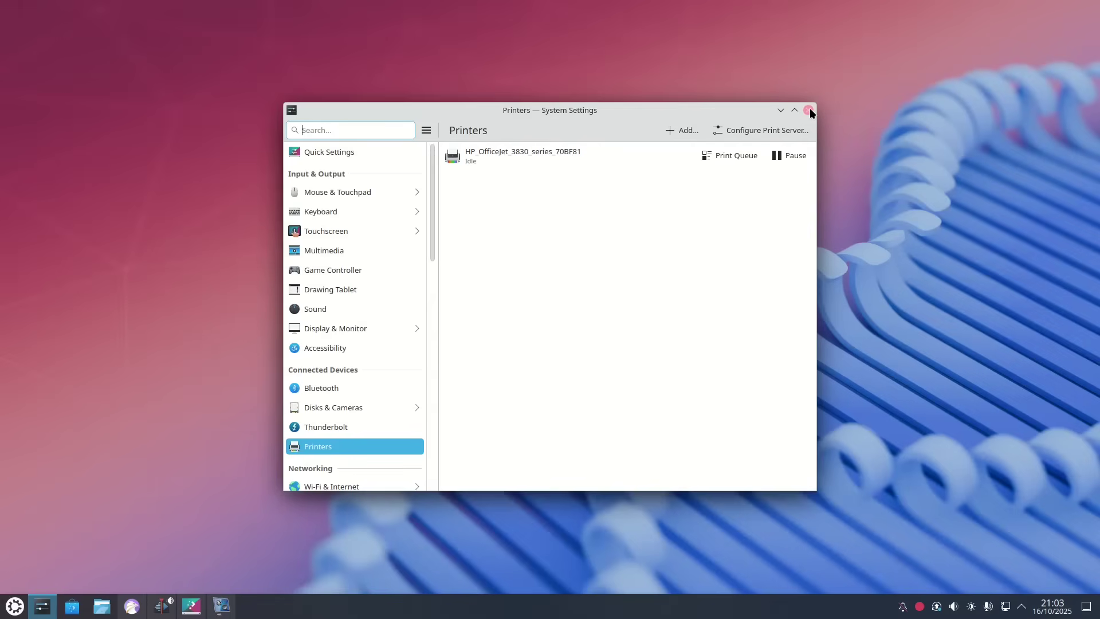
Close System Settings and browse the Development, Games and Graphics app categories.
left_click(810, 112)
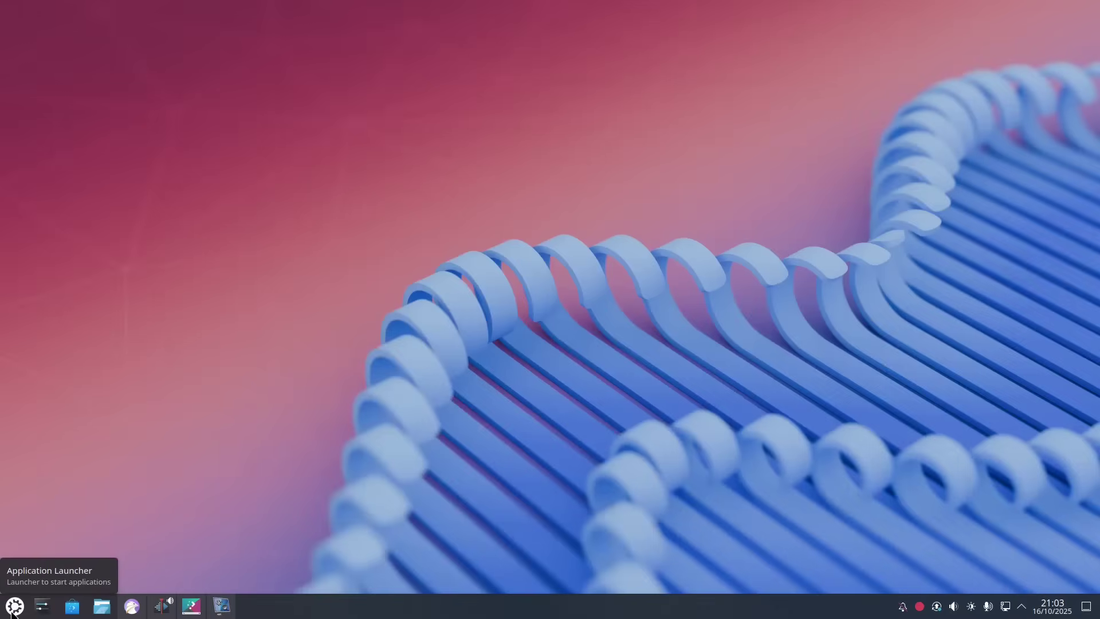
left_click(14, 610)
left_click(58, 388)
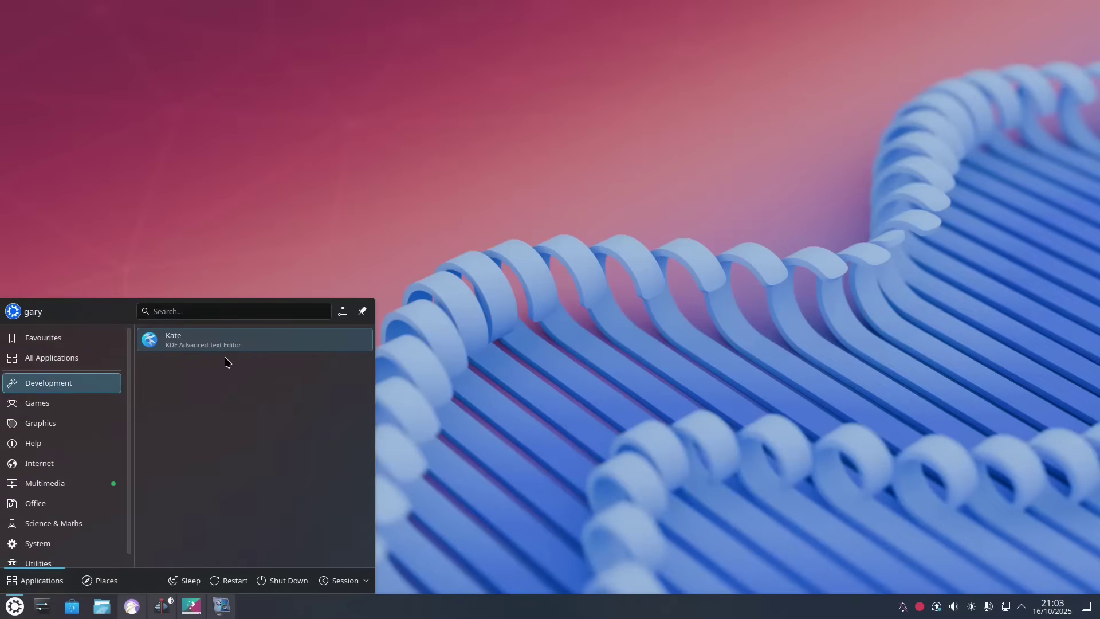
left_click(57, 403)
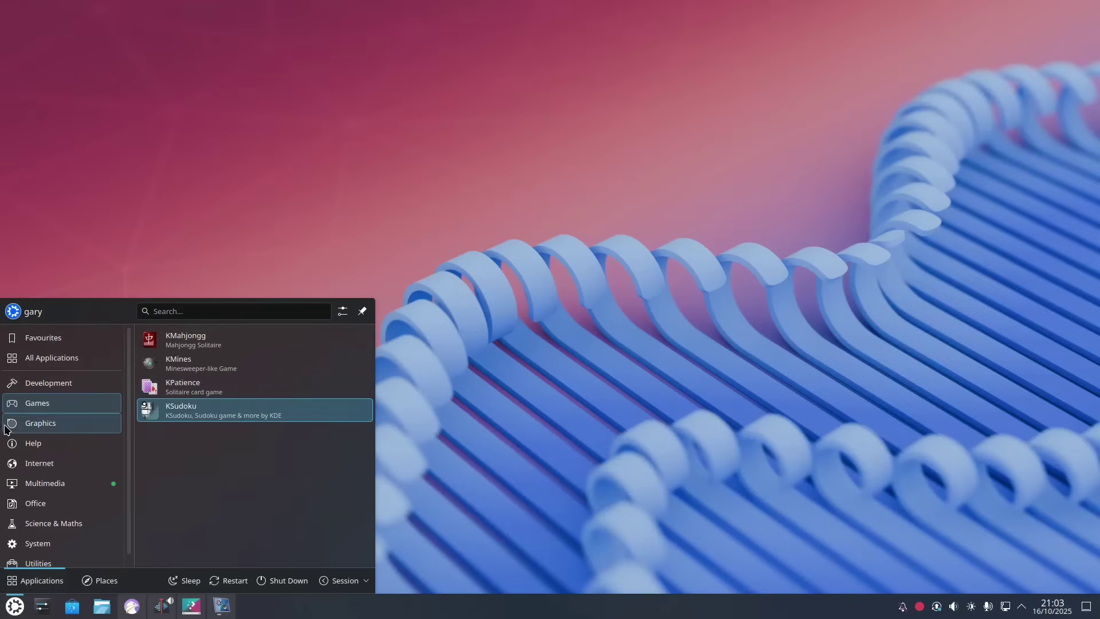
left_click(95, 424)
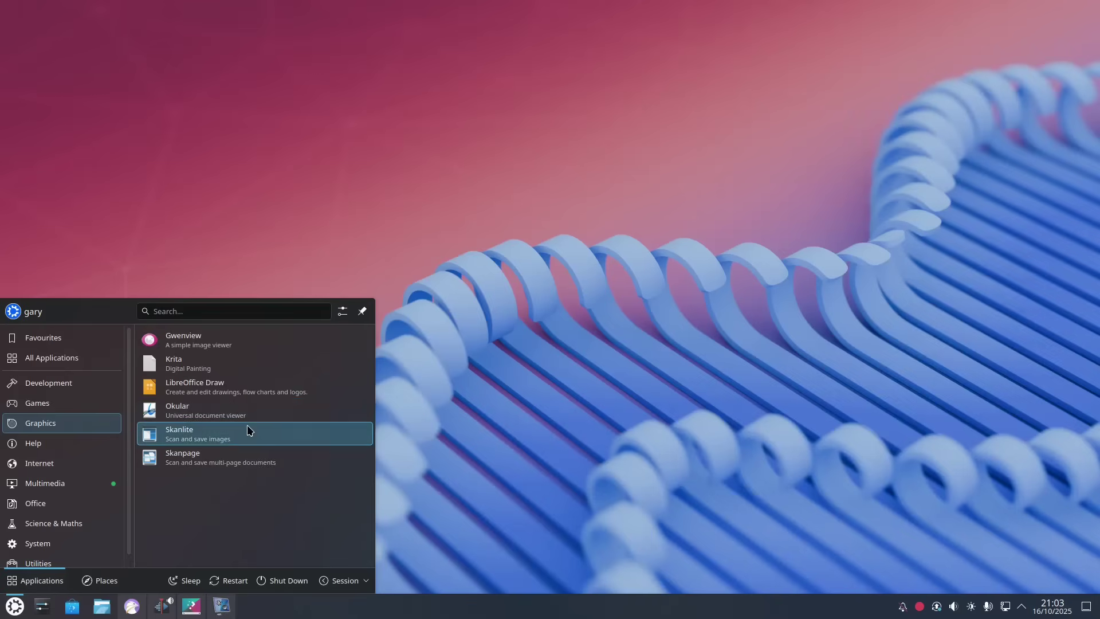
Scroll the Internet apps, then view Multimedia, Office, Science & Maths, System and Utilities.
mouse_move(74, 464)
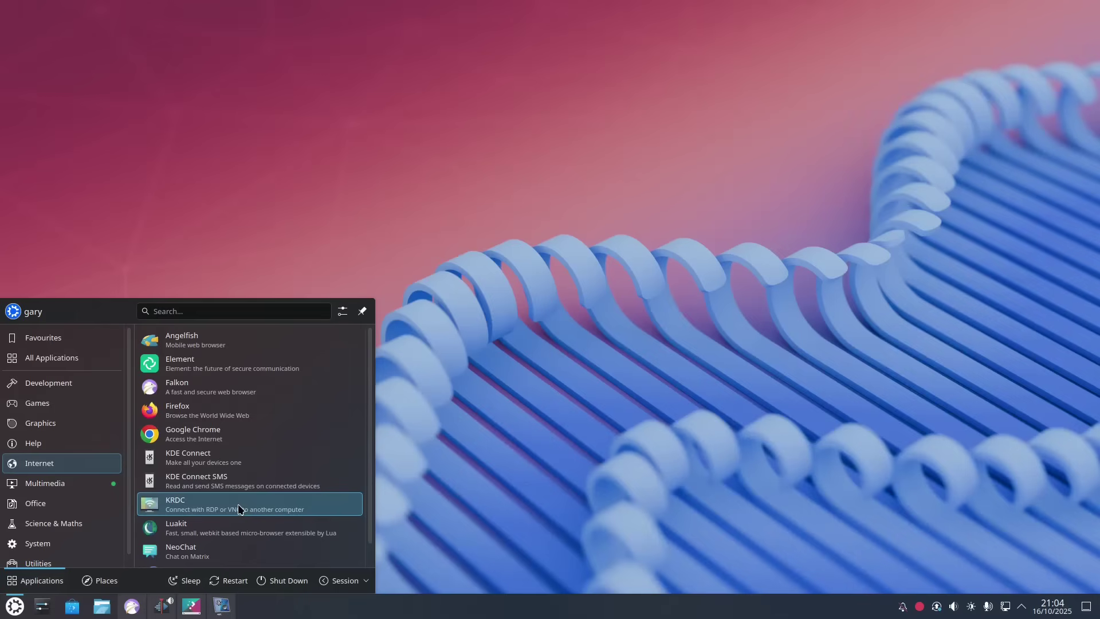
scroll(246, 514, "down", 1)
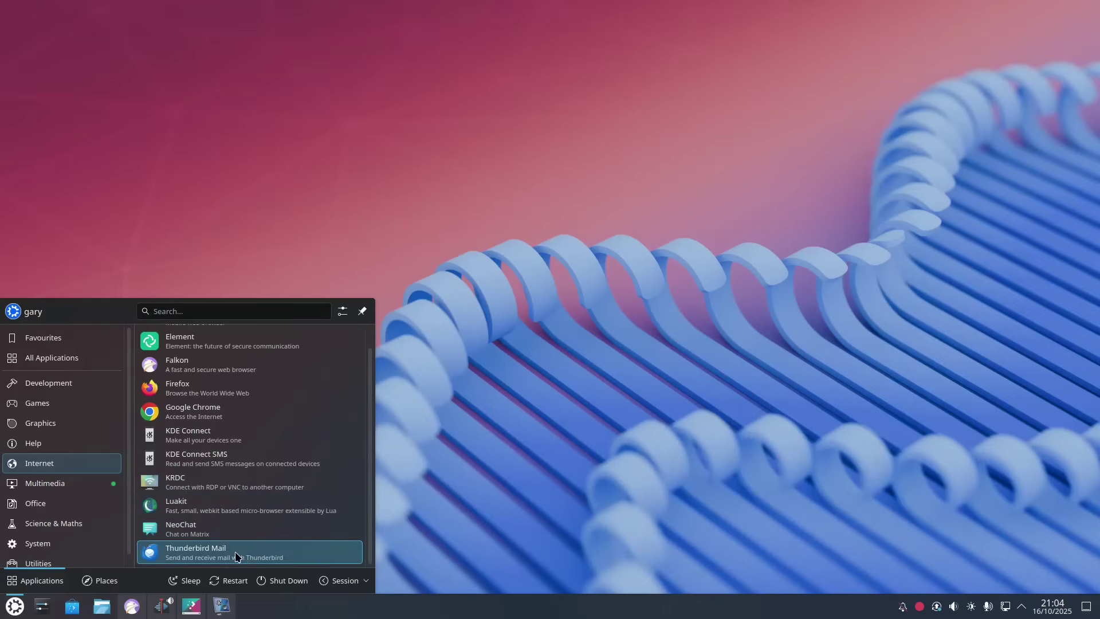
mouse_move(66, 482)
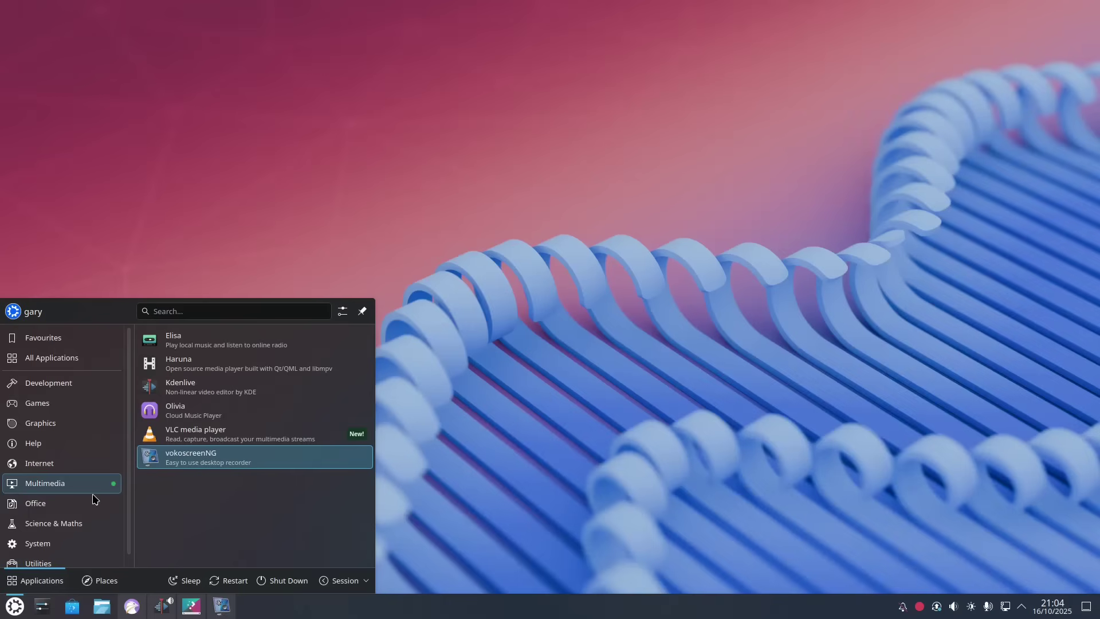
mouse_move(95, 501)
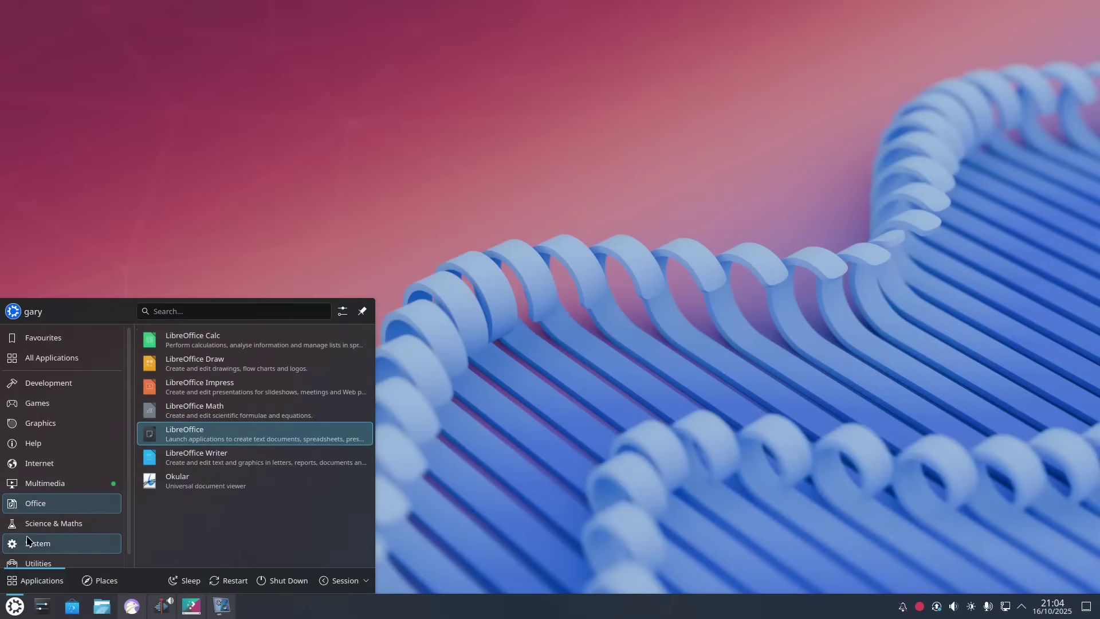
mouse_move(55, 524)
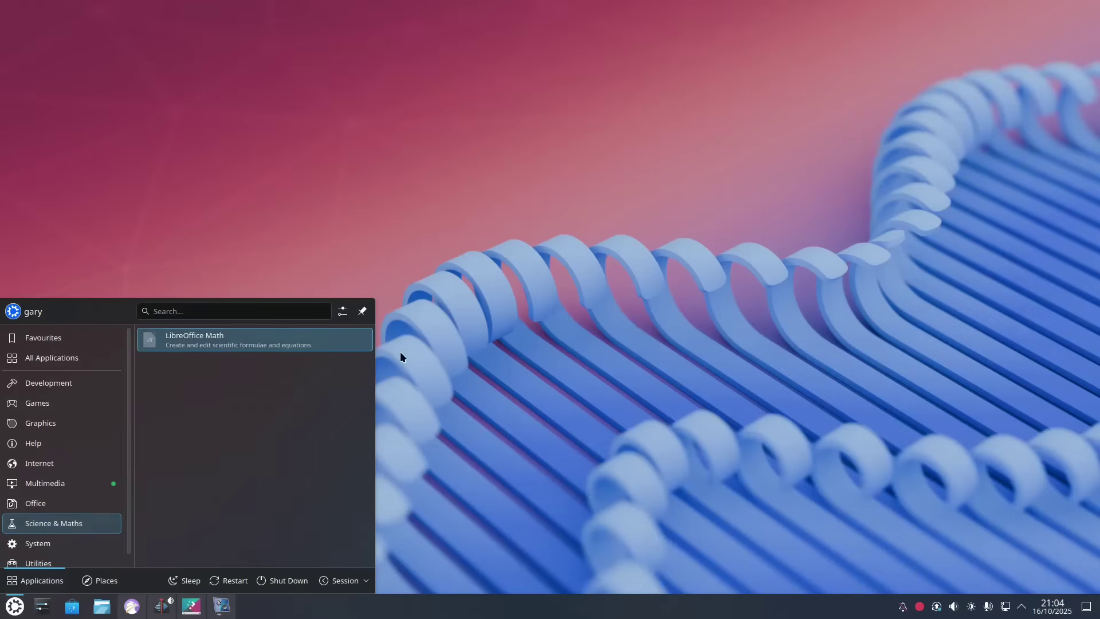
mouse_move(87, 541)
mouse_move(78, 561)
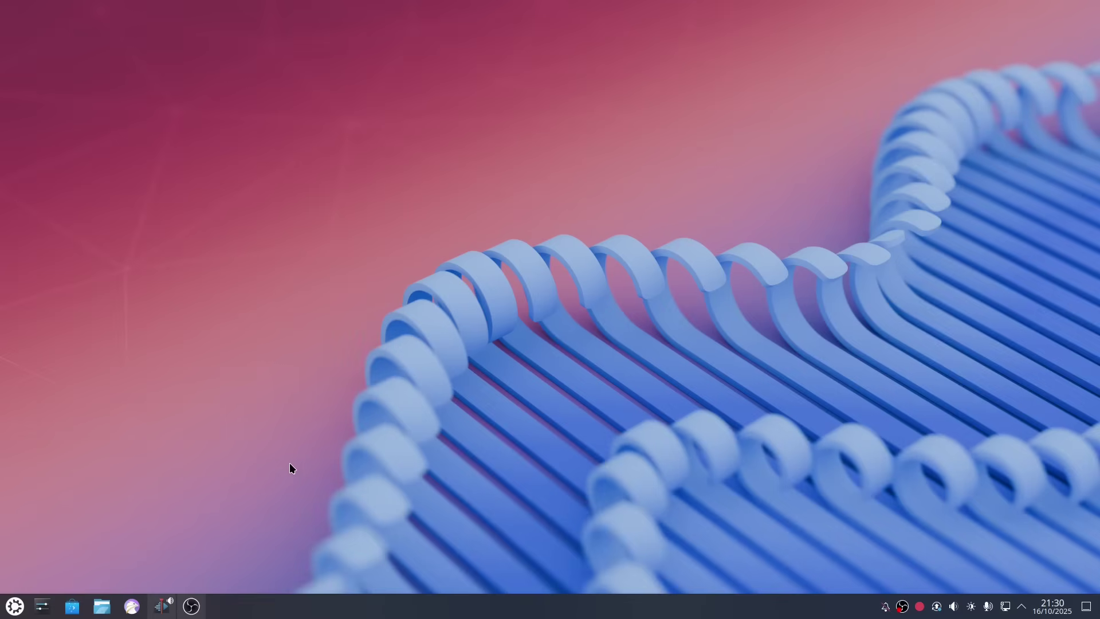
Launch Discover and let its Home page load with Editor's Choice picks and 5 updates.
left_click(72, 606)
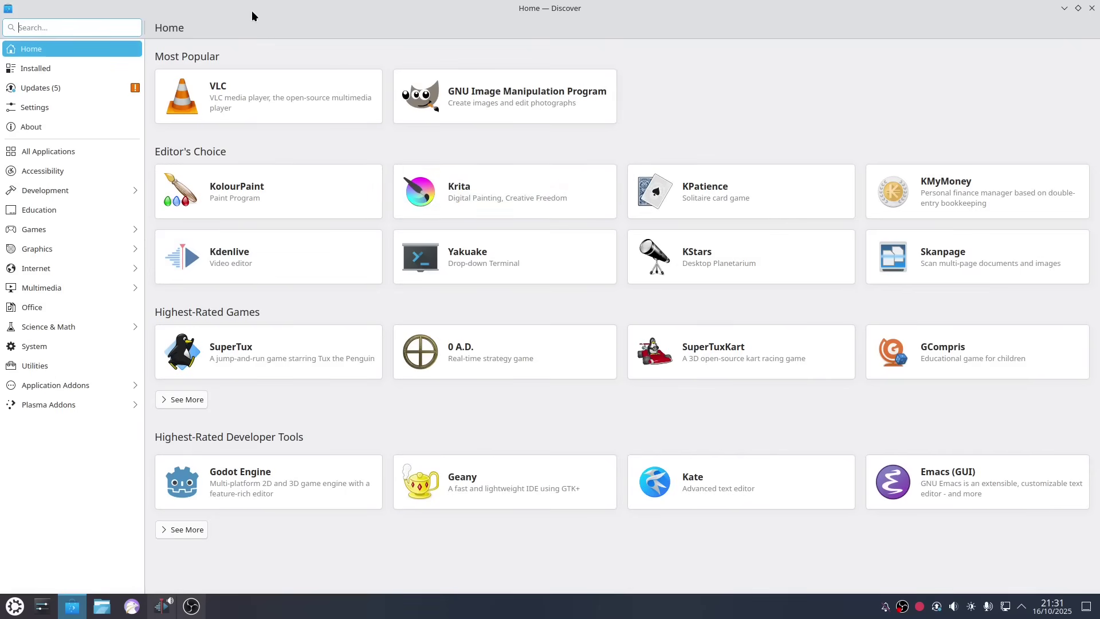
Search Discover for spotify, then replace the query with steam, then chrome.
type("spotify")
key("Return")
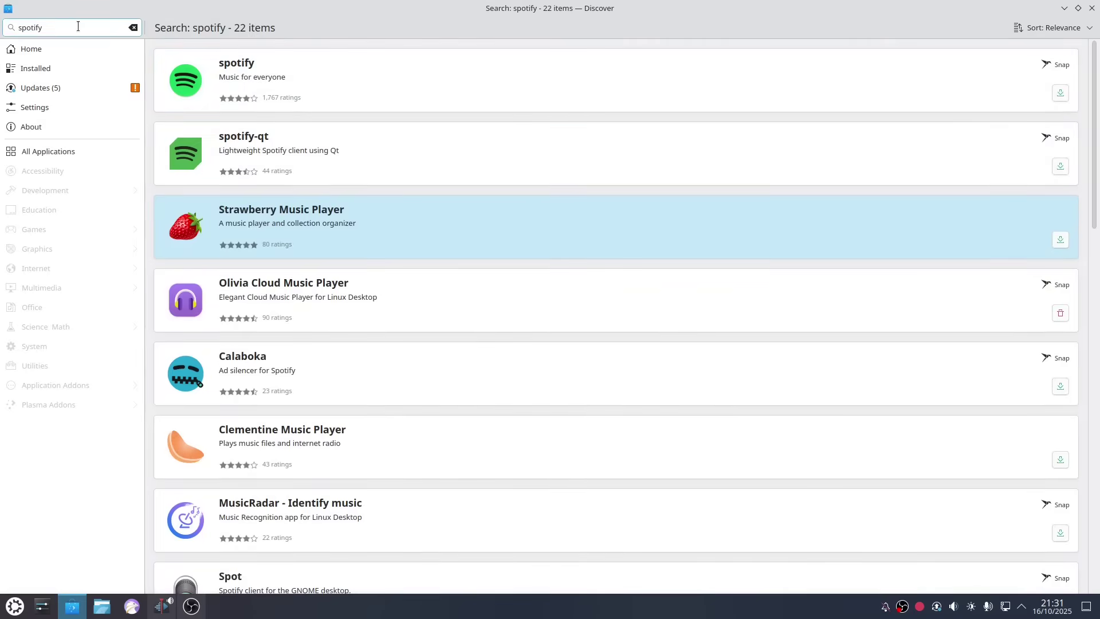
double_click(2, 19)
type("steam")
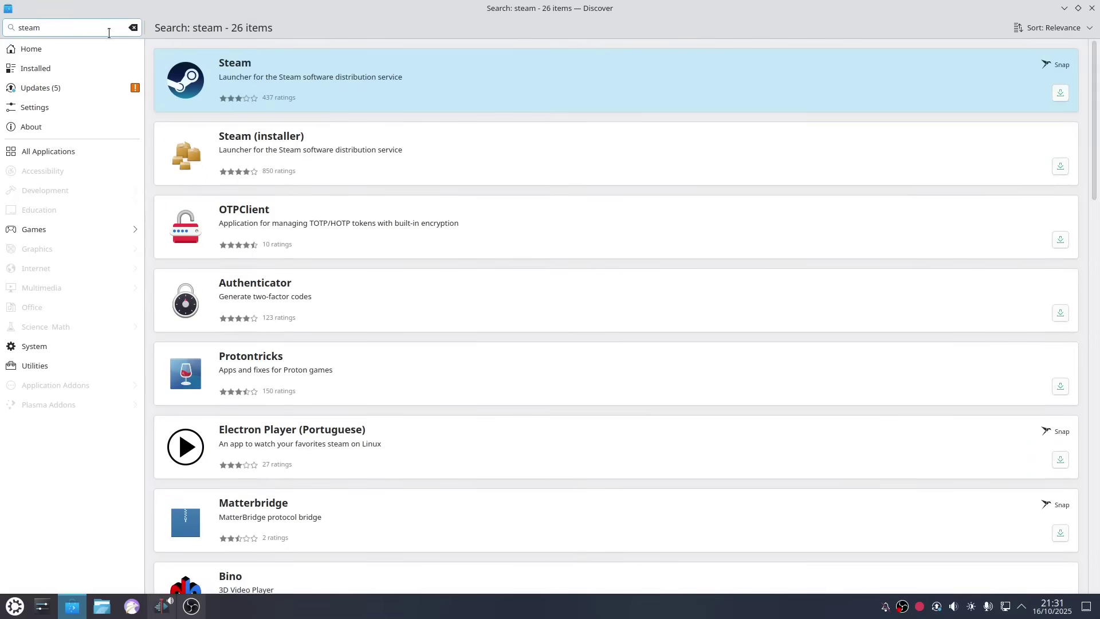
key("ctrl+a")
type("chrome")
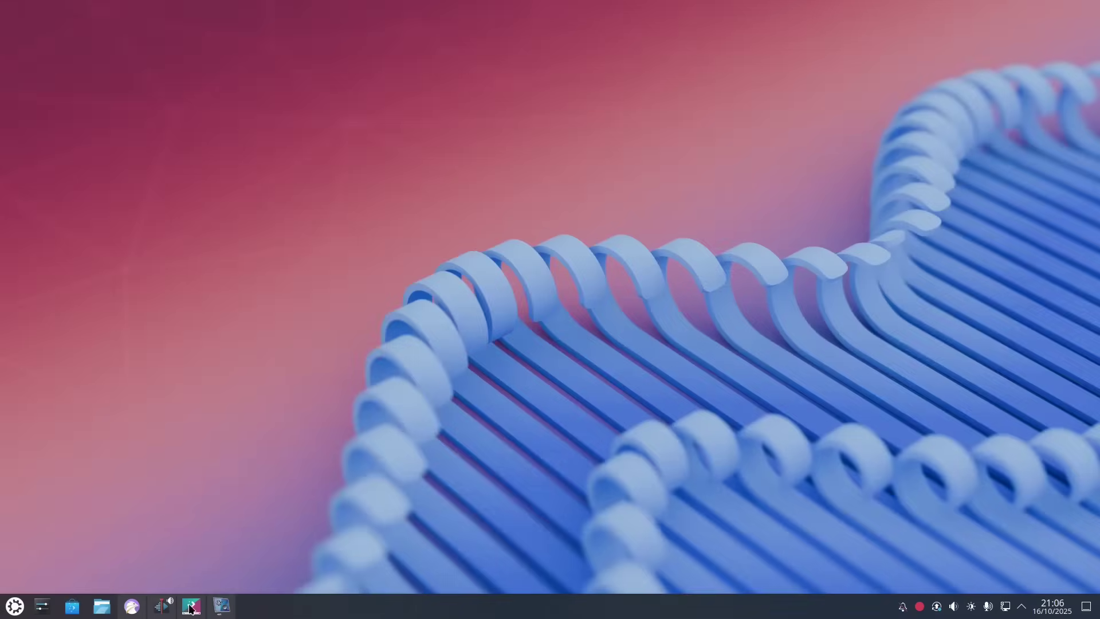
Bring Falkon back on Google's Chrome page, open the Linux download dialog, then dismiss it.
left_click(143, 609)
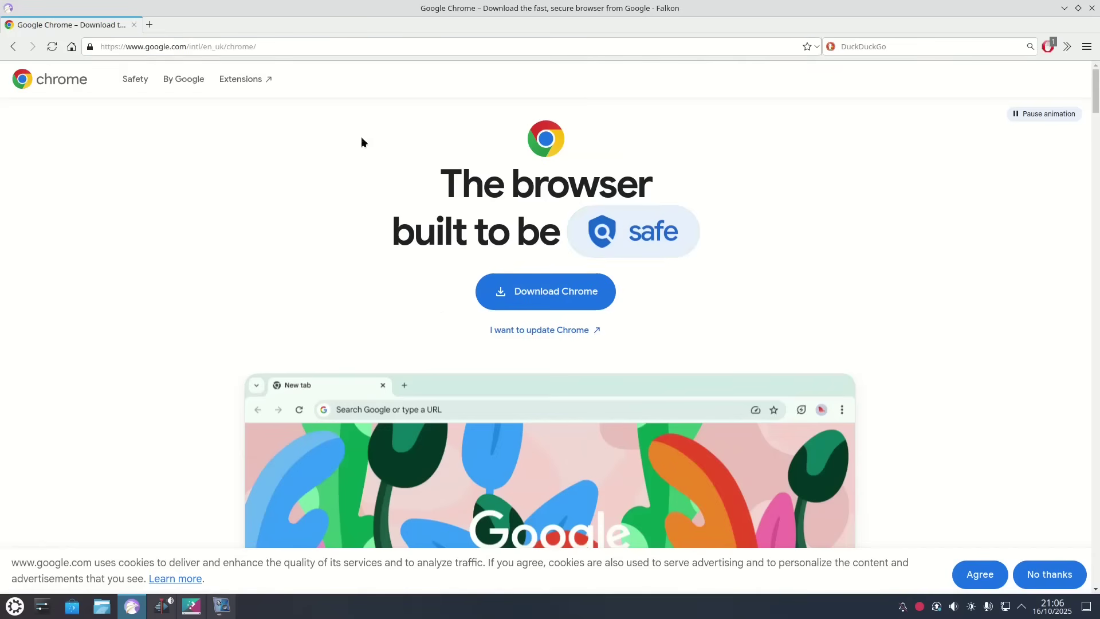
left_click(204, 46)
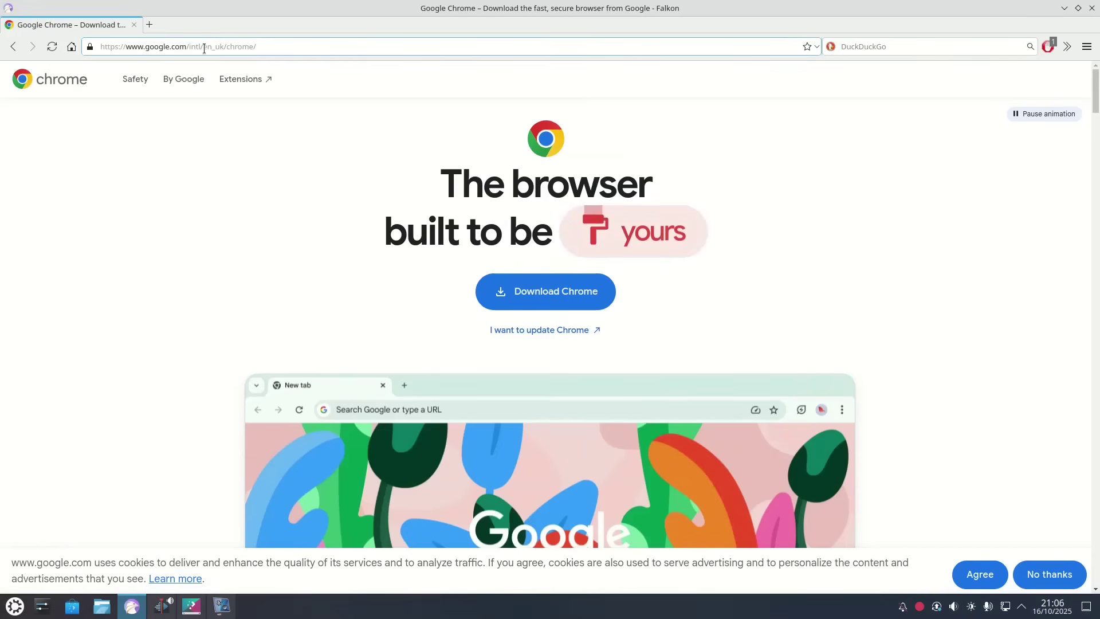
left_click(549, 294)
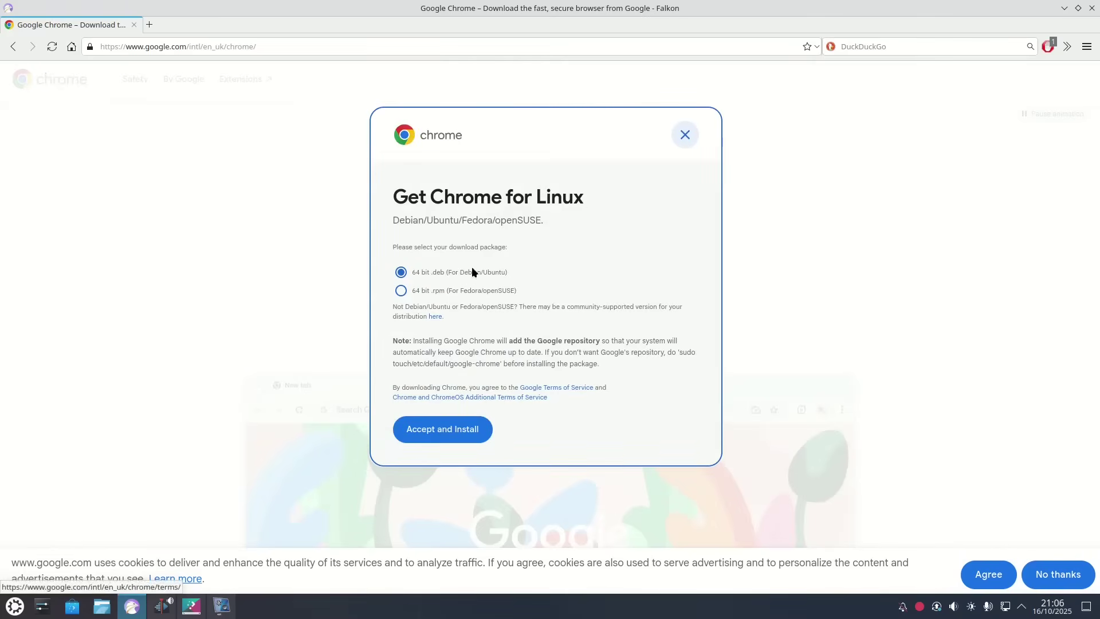
left_click(678, 147)
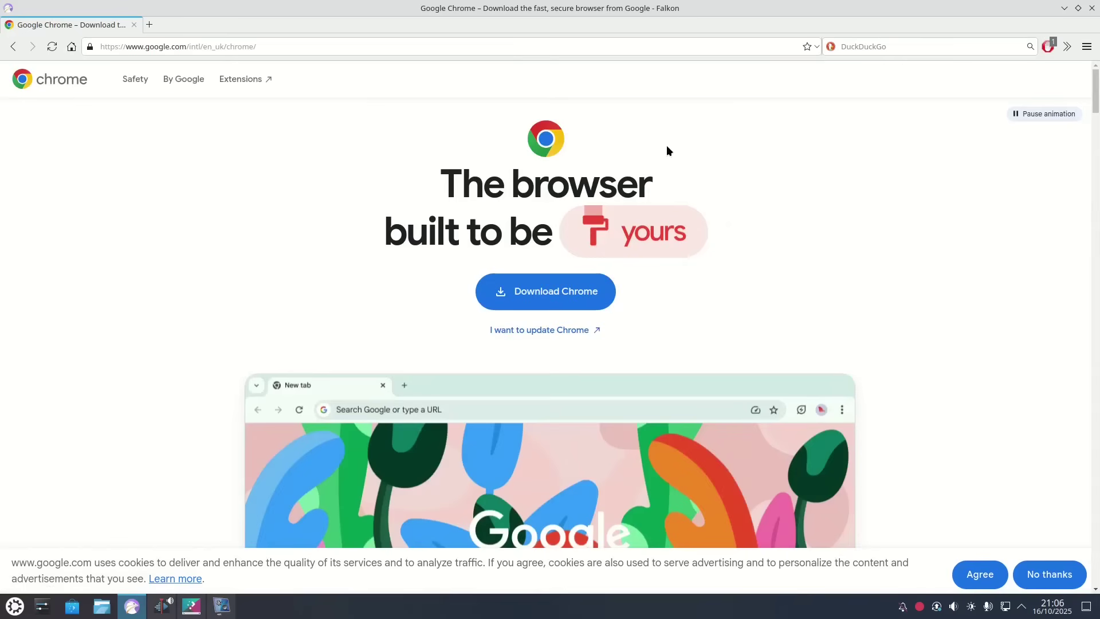
Close Falkon and show the Downloads folder holding the Chrome .deb in Dolphin.
key("alt+F4")
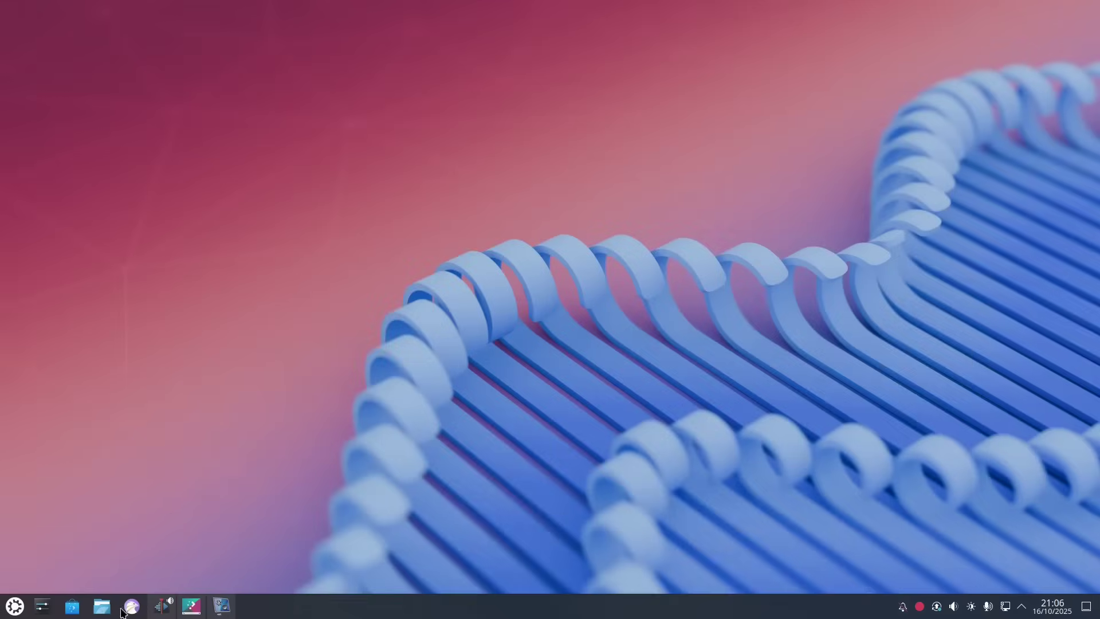
left_click(102, 606)
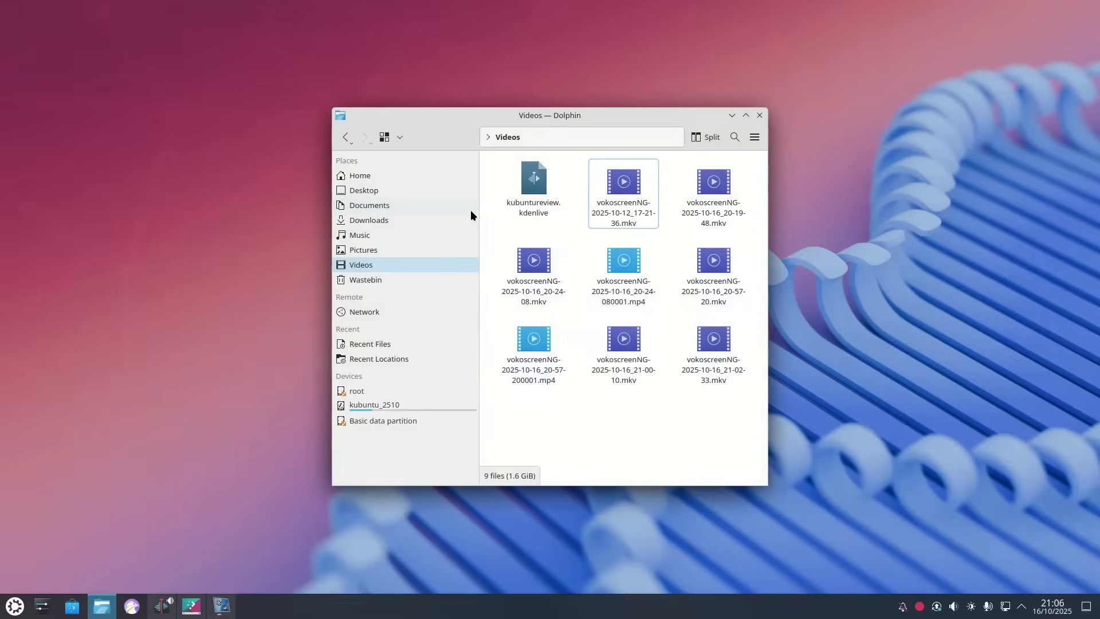
left_click(374, 222)
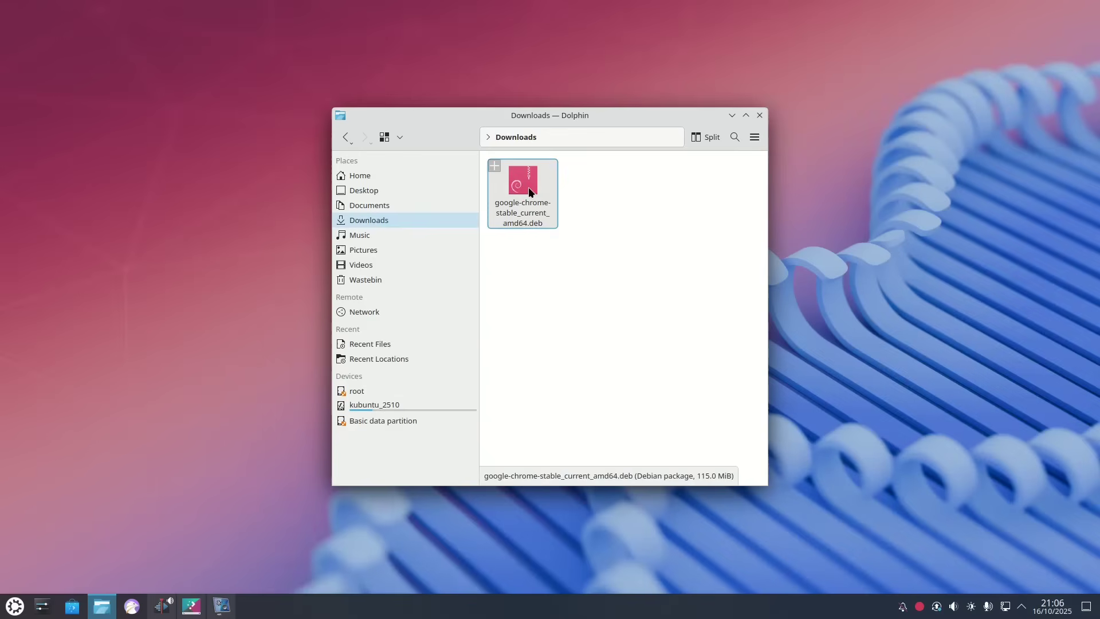
Open a terminal in Downloads, paste 'sudo dpkg -i google-chrome-stable_current_amd64.deb', then close Konsole.
right_click(532, 258)
left_click(623, 336)
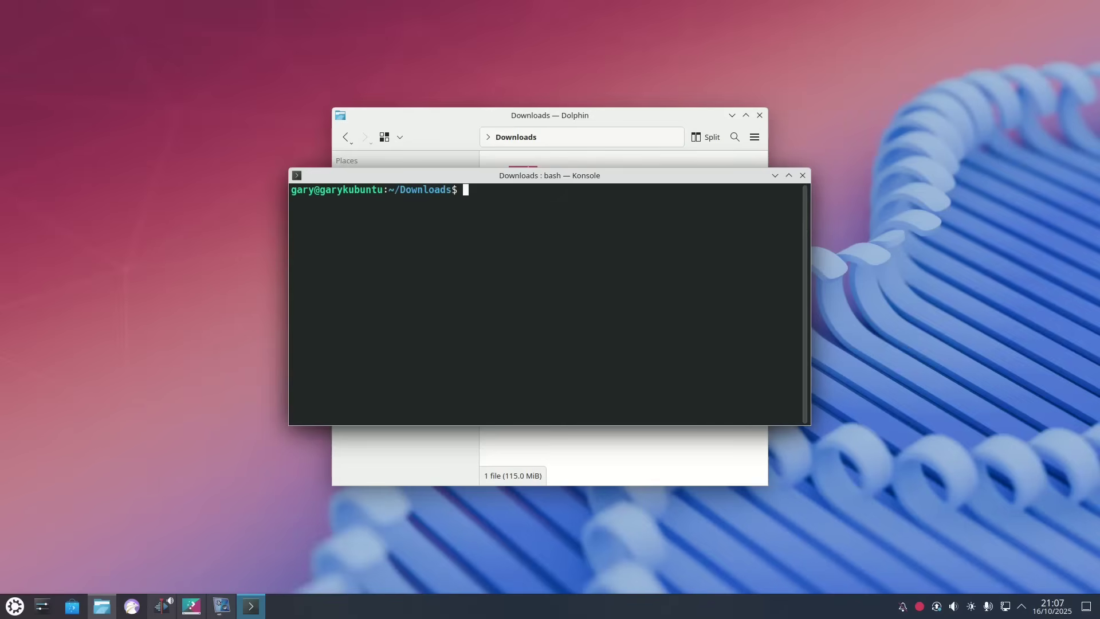
type("sudo dpkg -i google-chrome-stable_current_amd64.deb")
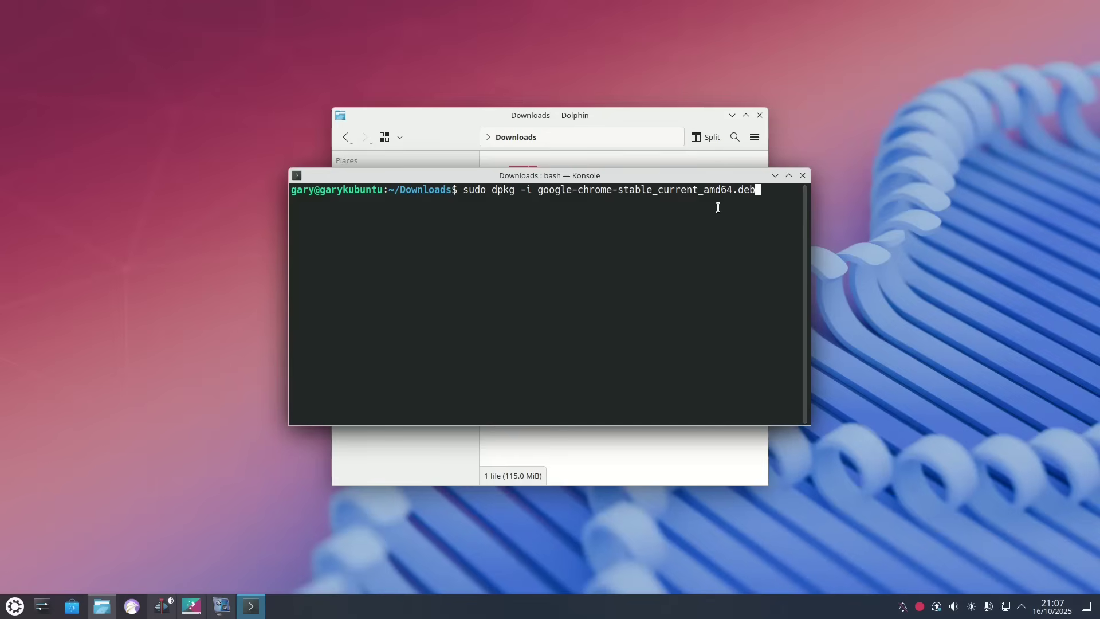
left_click(802, 175)
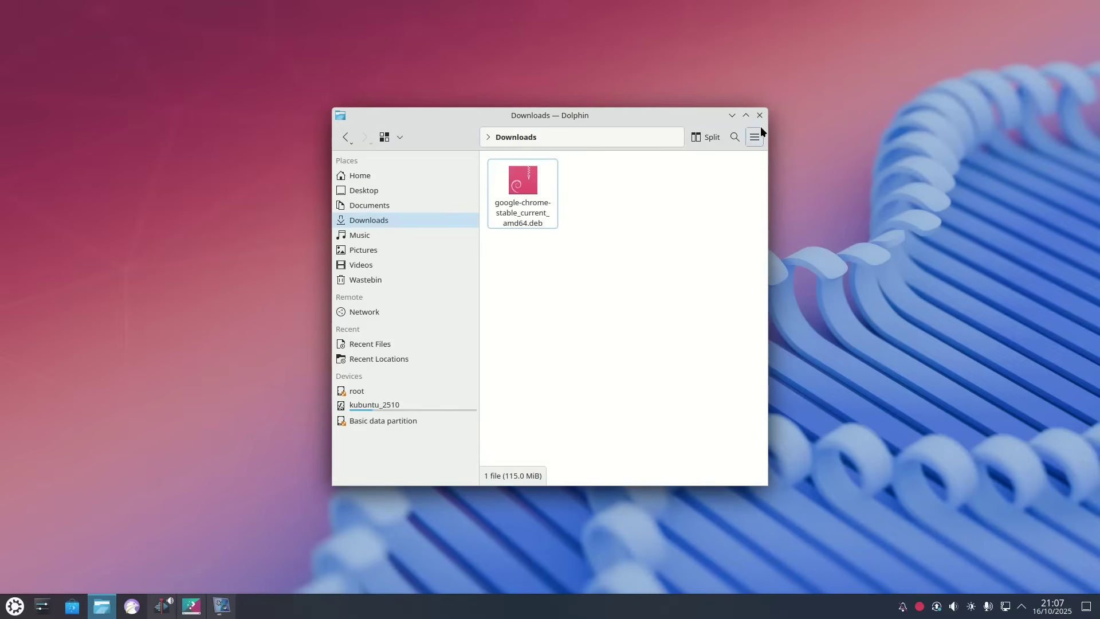
Close the Dolphin Downloads window to reveal the desktop.
left_click(759, 115)
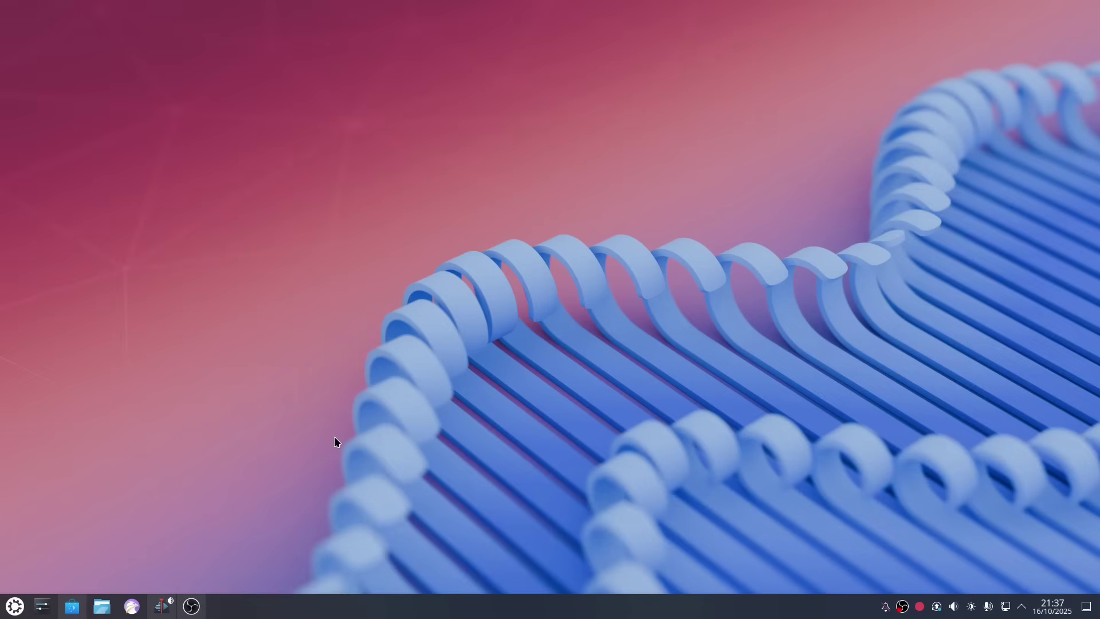
View the Multimedia applications in the launcher, then dismiss the launcher.
left_click(14, 606)
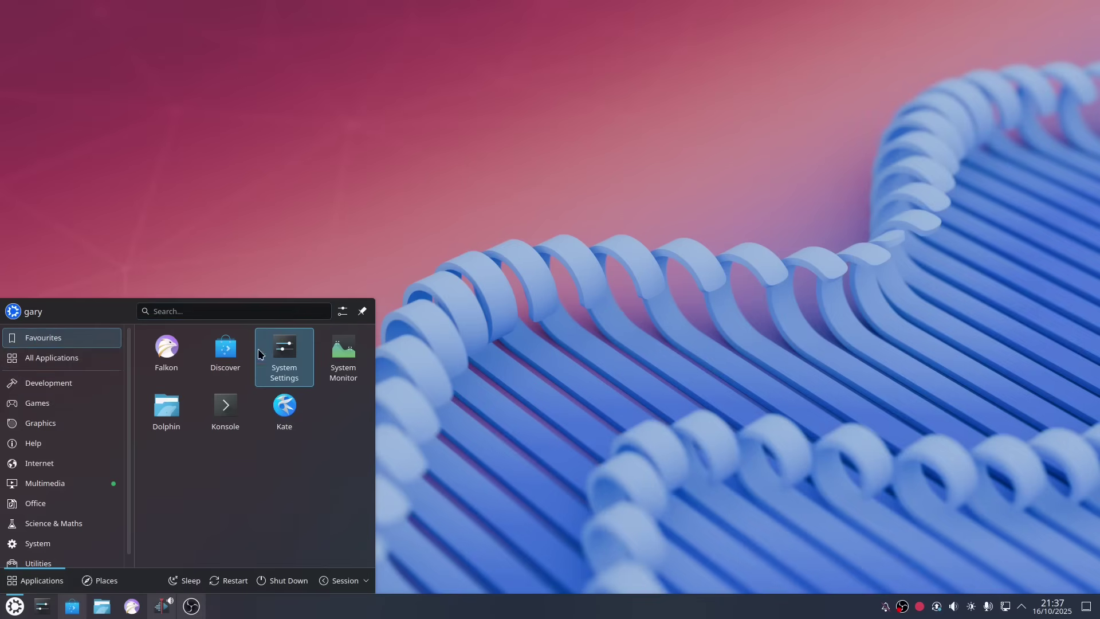
mouse_move(35, 393)
scroll(35, 393, "down", 1)
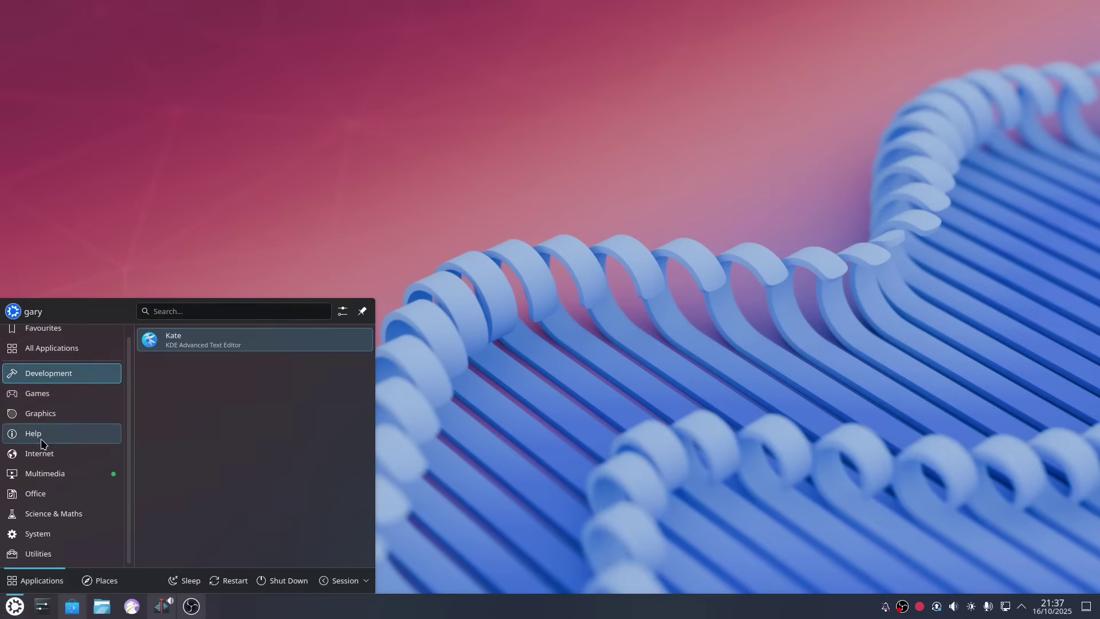
mouse_move(49, 440)
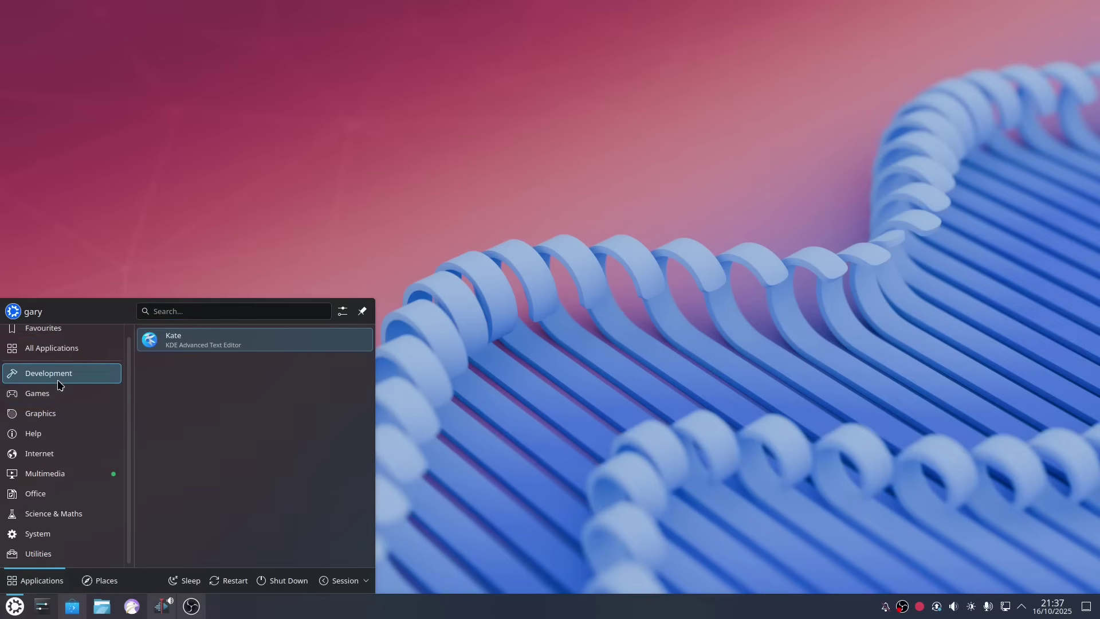
left_click(60, 473)
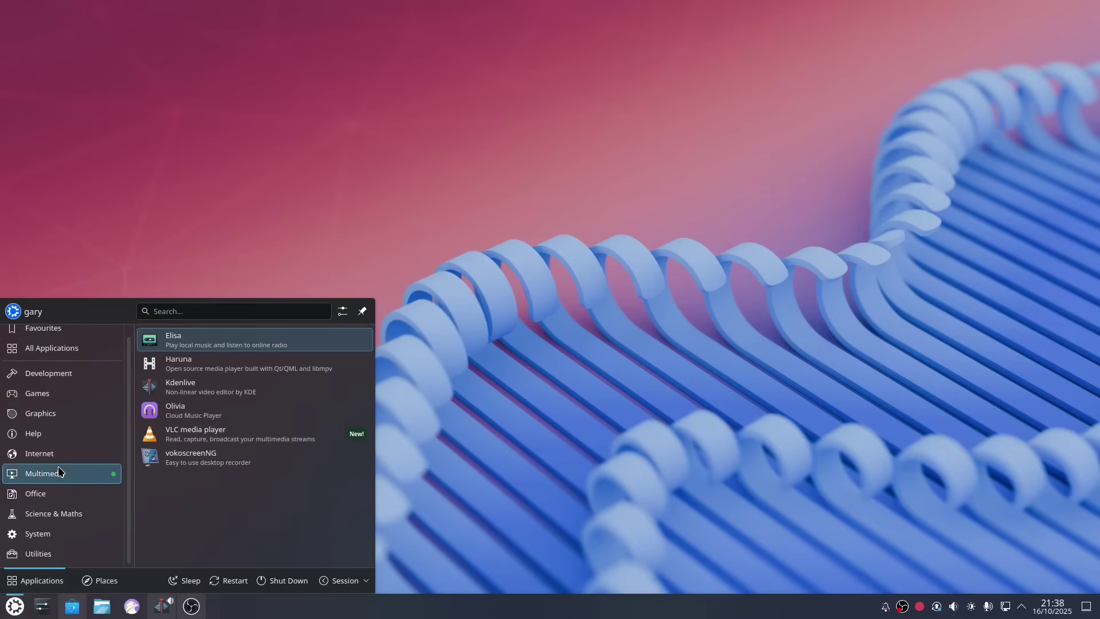
left_click(477, 353)
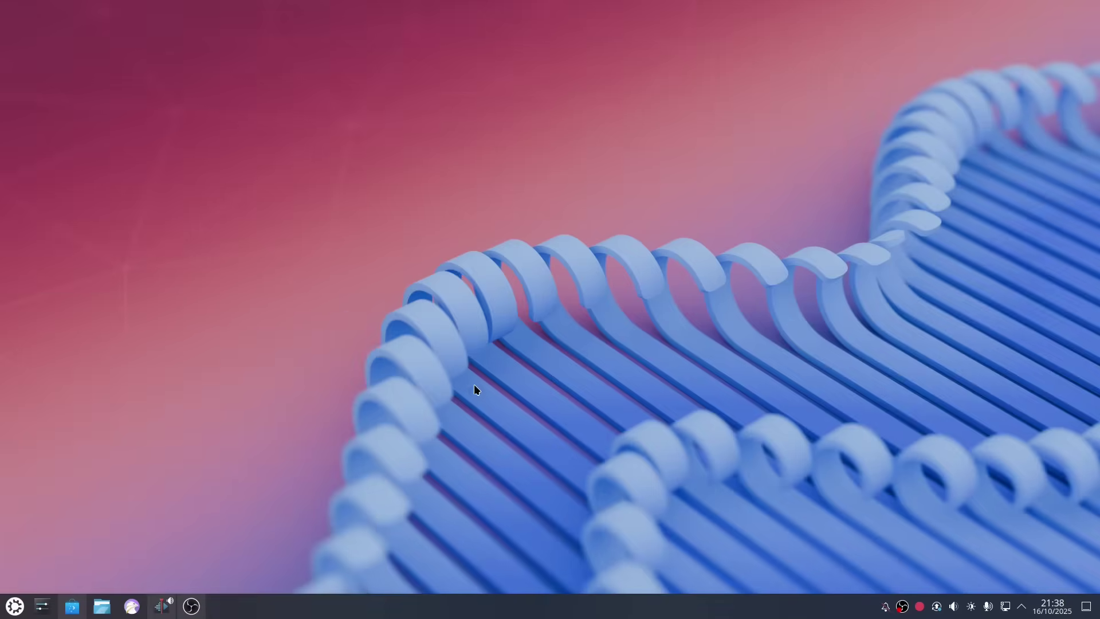
Open Desktop and Wallpaper settings from the desktop menu, cancelling the Add image picker.
right_click(479, 225)
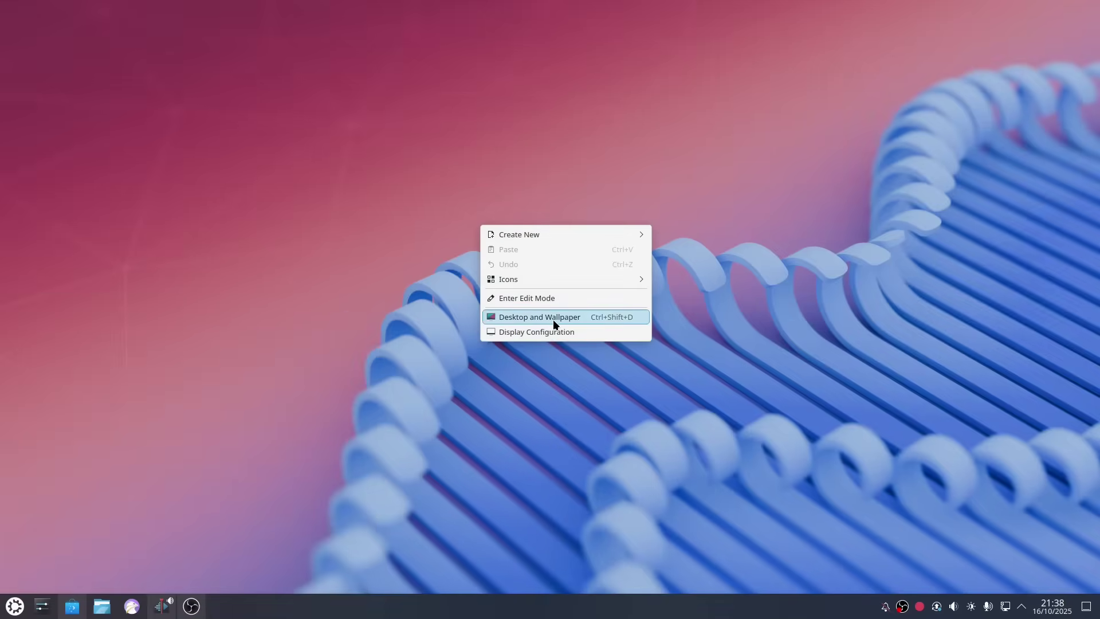
left_click(540, 331)
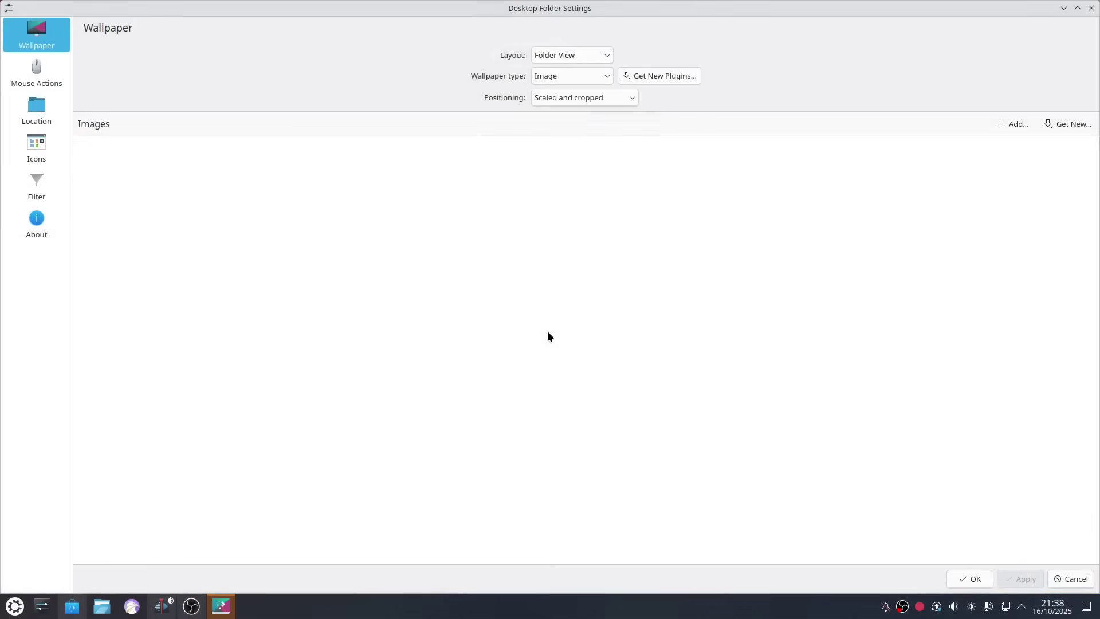
scroll(404, 370, "up", 1)
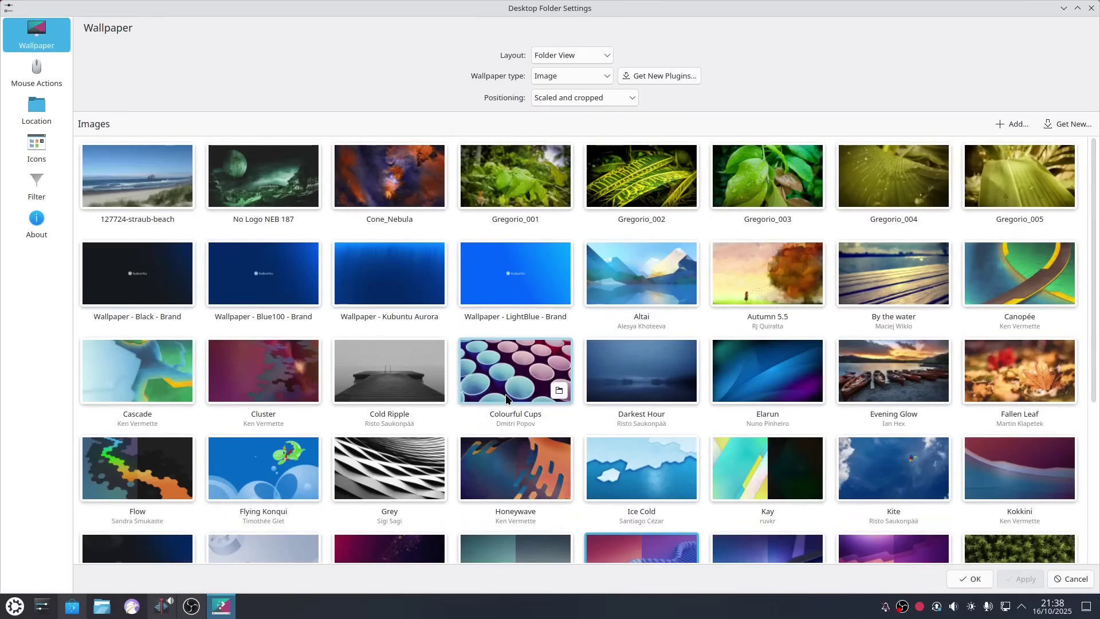
left_click(1011, 123)
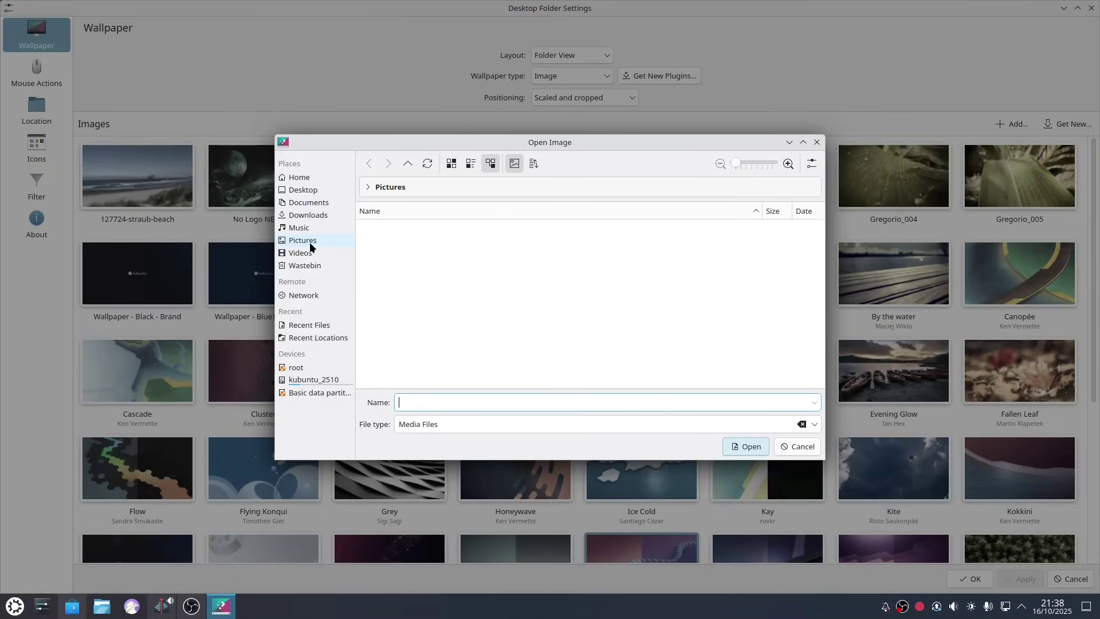
left_click(817, 142)
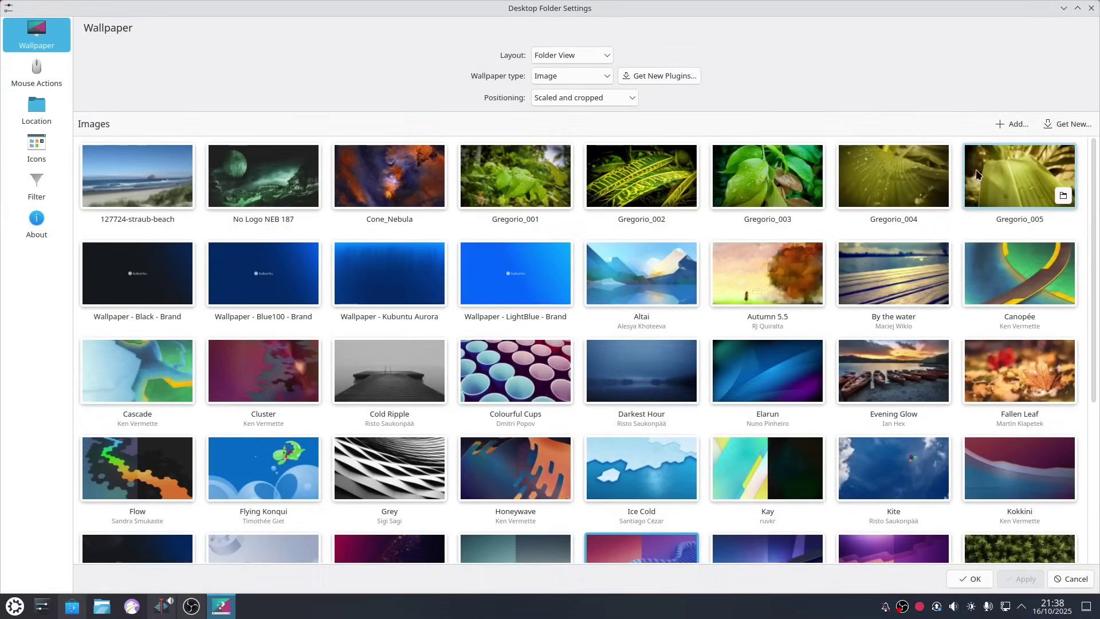
Search Get New wallpapers for 'car' and install Retrowave Car HD Wallpaper.
left_click(1071, 124)
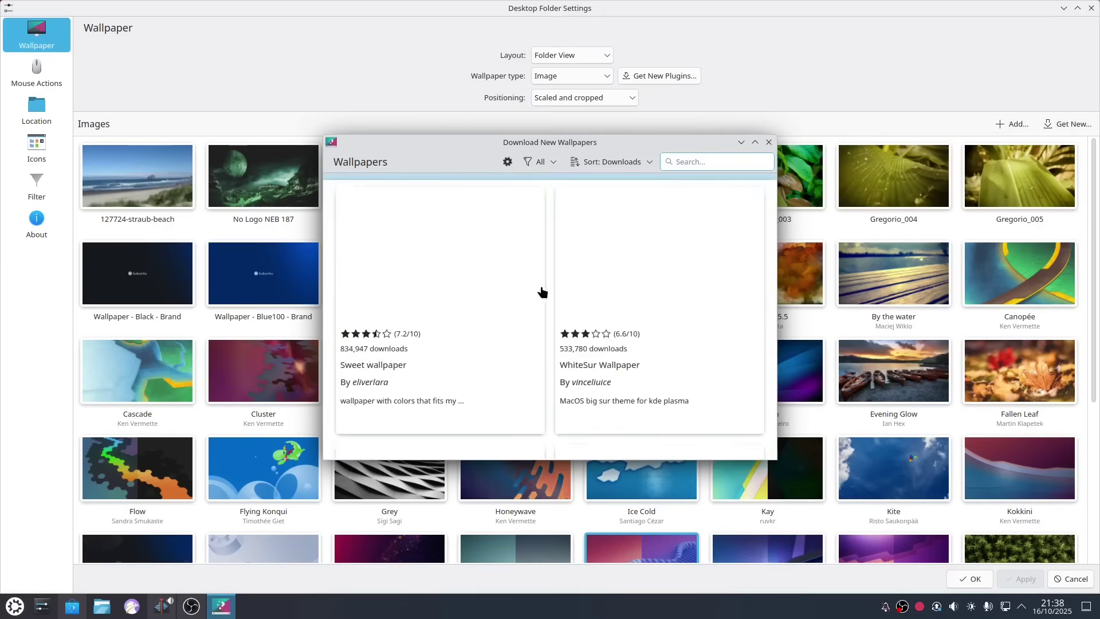
type("ca")
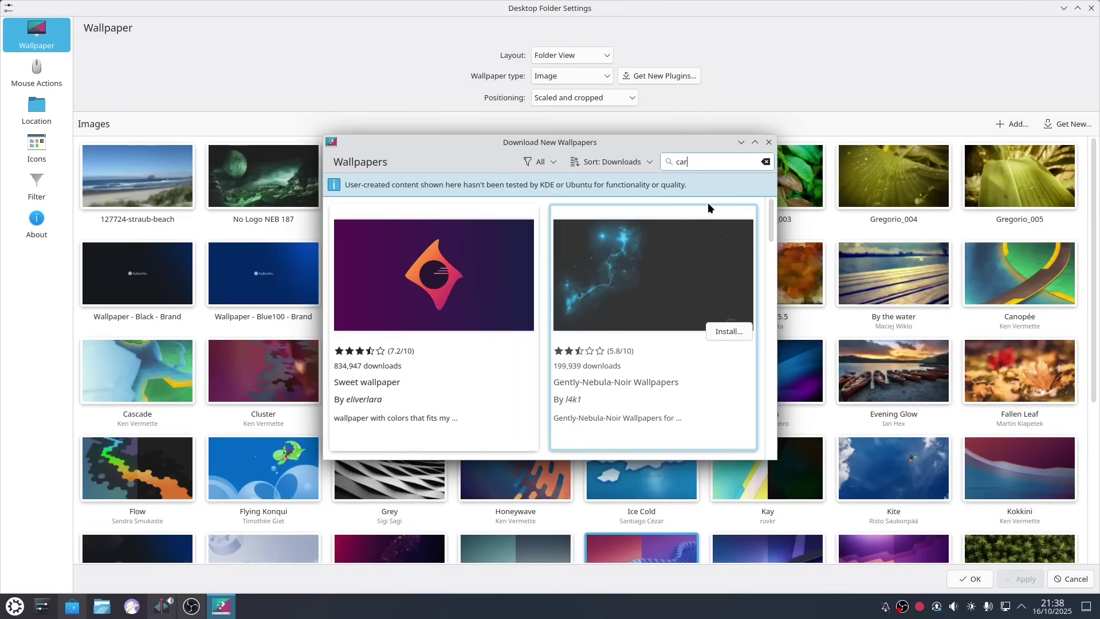
type("r")
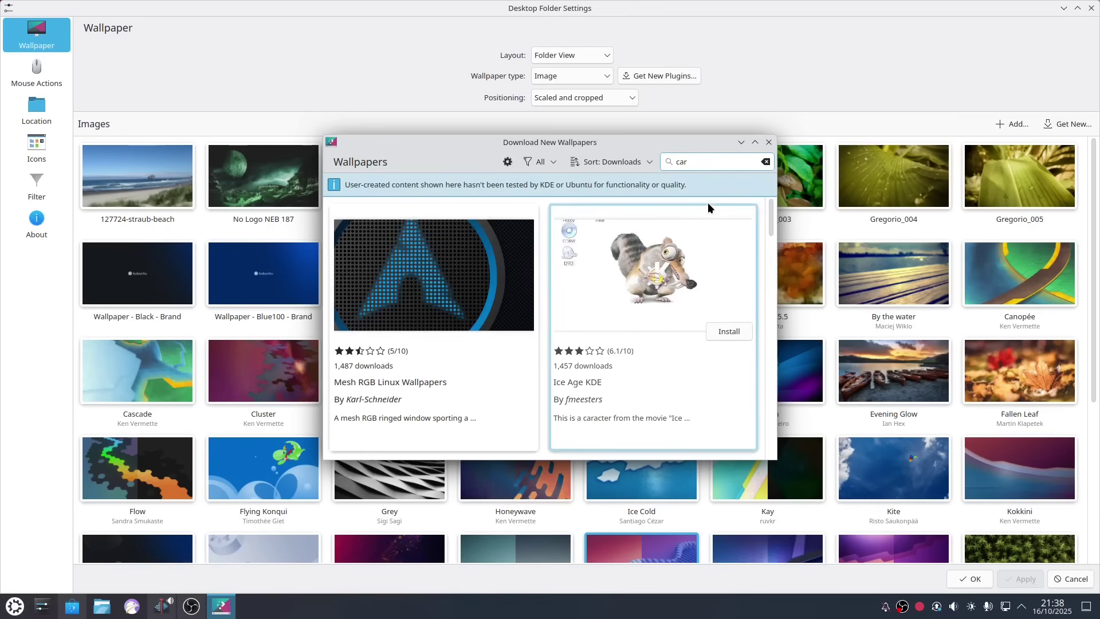
left_click_drag(771, 214, 769, 249)
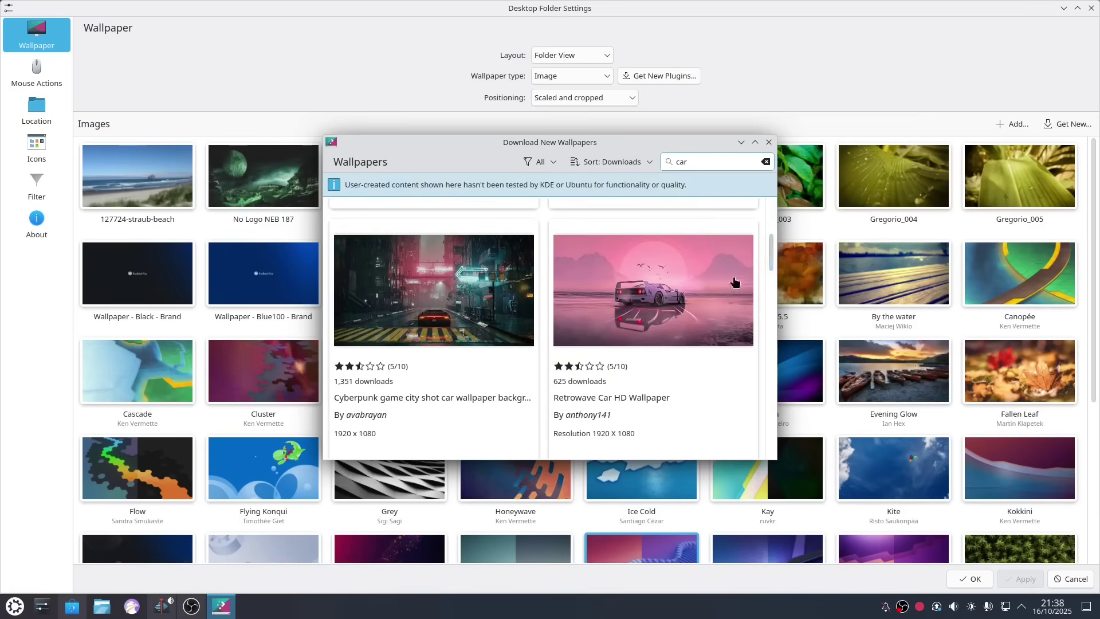
mouse_move(682, 309)
left_click(729, 346)
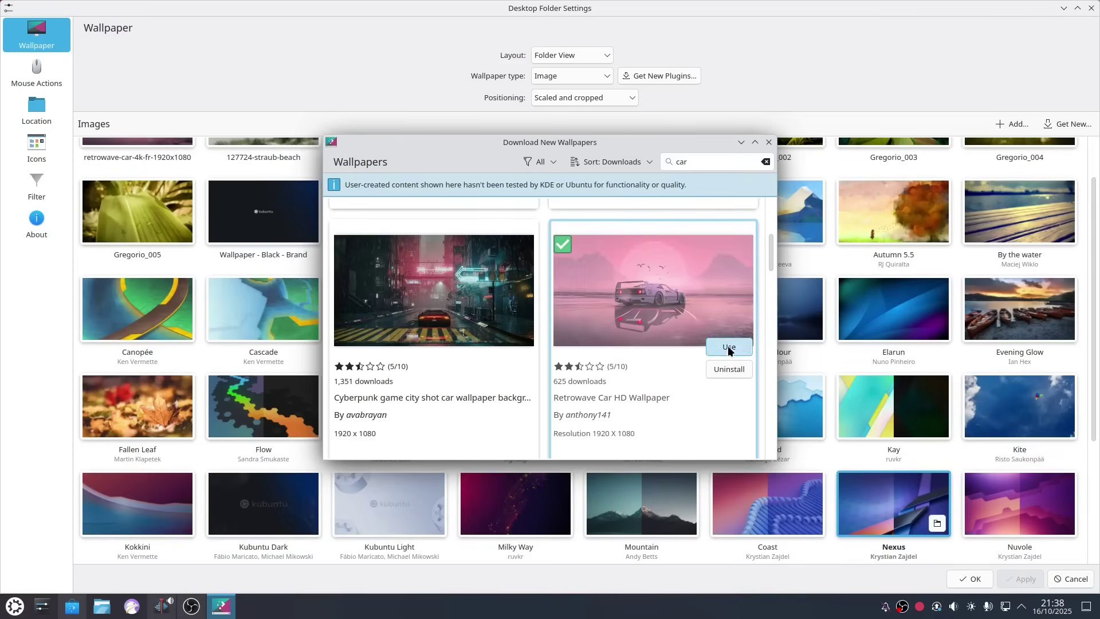
left_click(767, 143)
Apply the retrowave-car wallpaper and minimise settings to preview it.
scroll(491, 202, "up", 1)
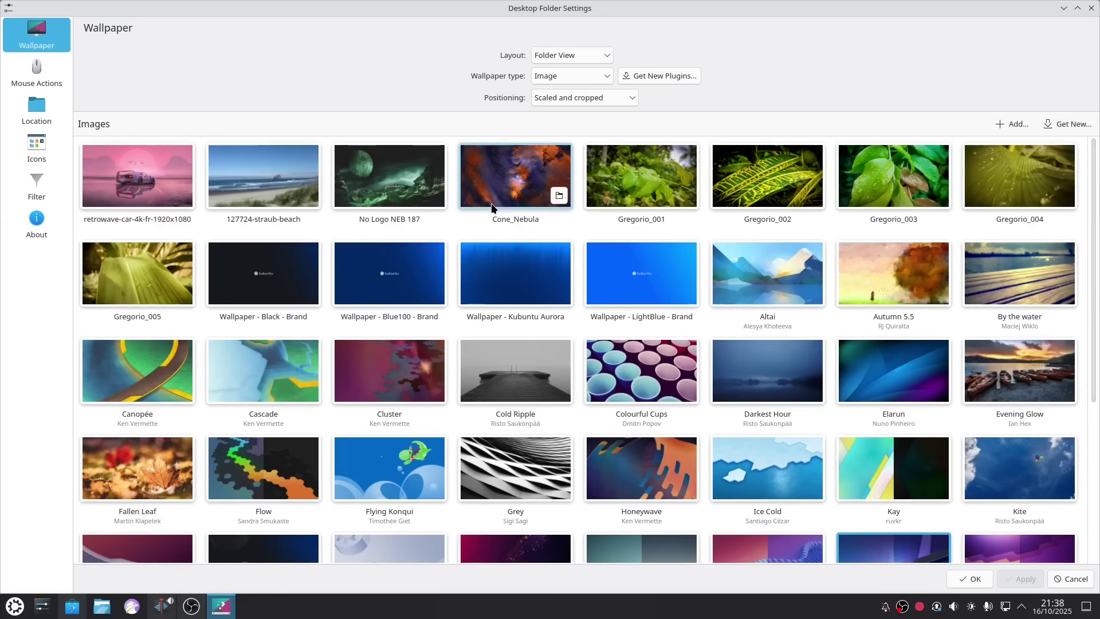
left_click(127, 176)
left_click(1025, 580)
left_click(1063, 8)
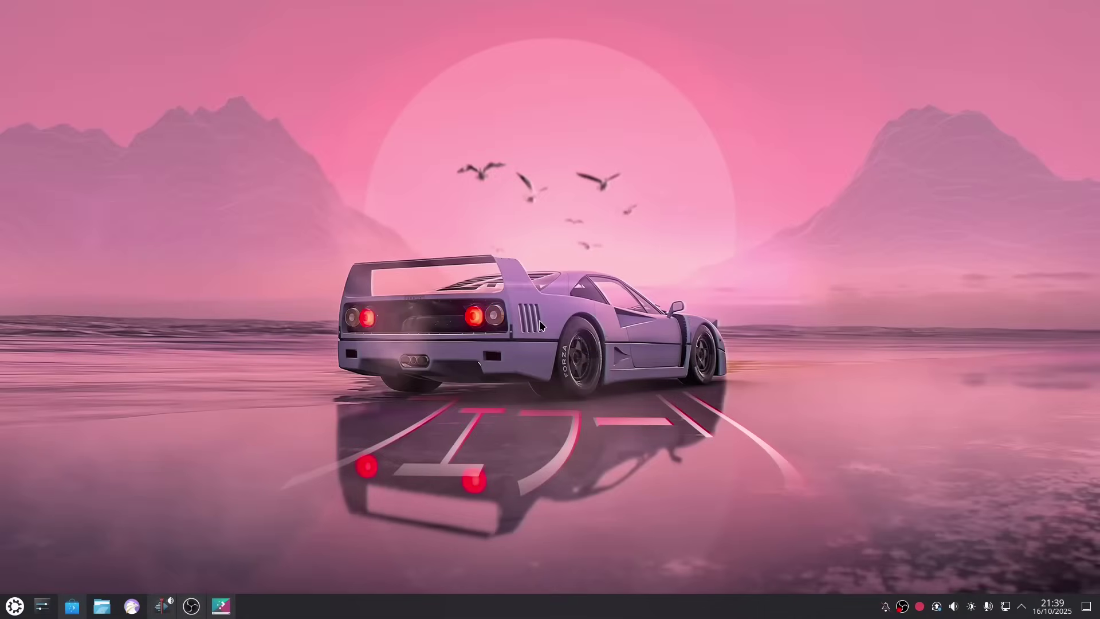
Apply No Logo NEB 187 as the wallpaper and close the settings with OK.
left_click(221, 605)
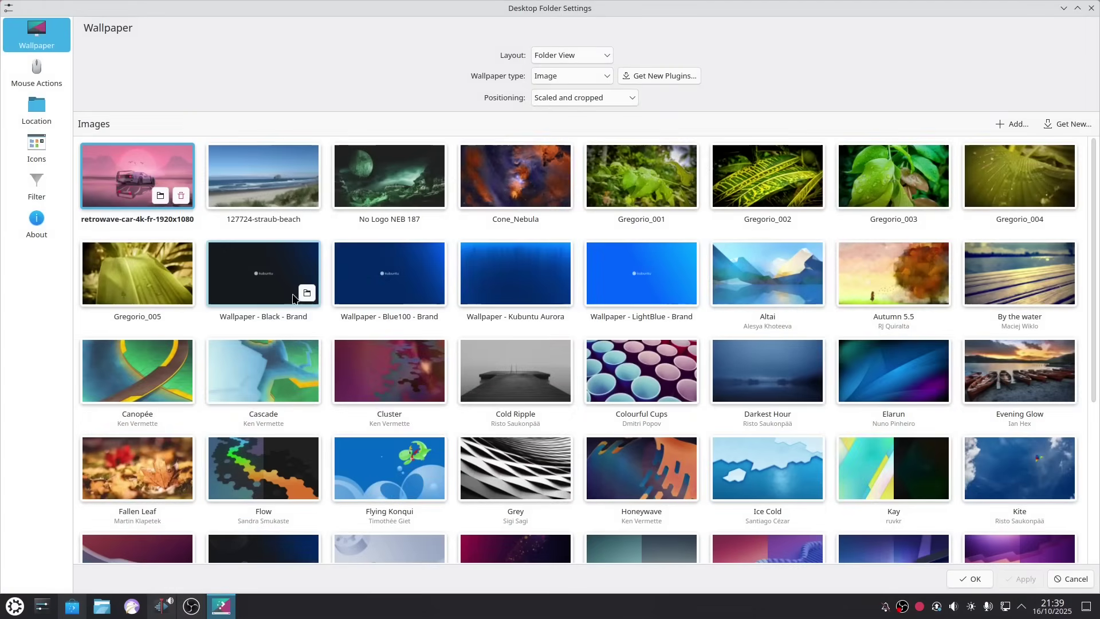
left_click(382, 172)
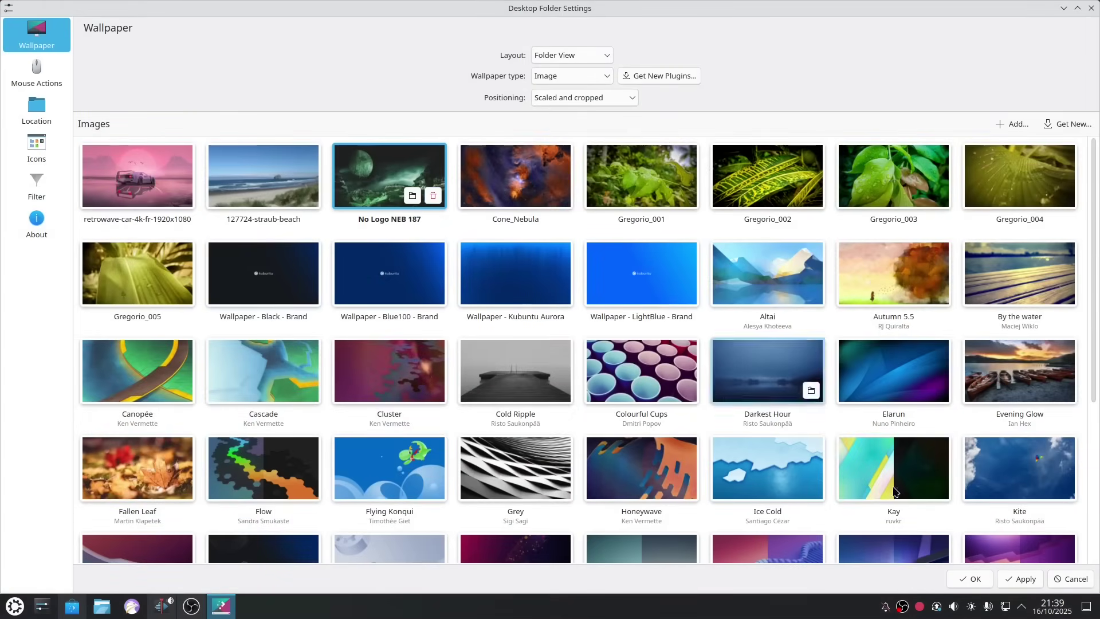
left_click(1029, 579)
left_click(968, 579)
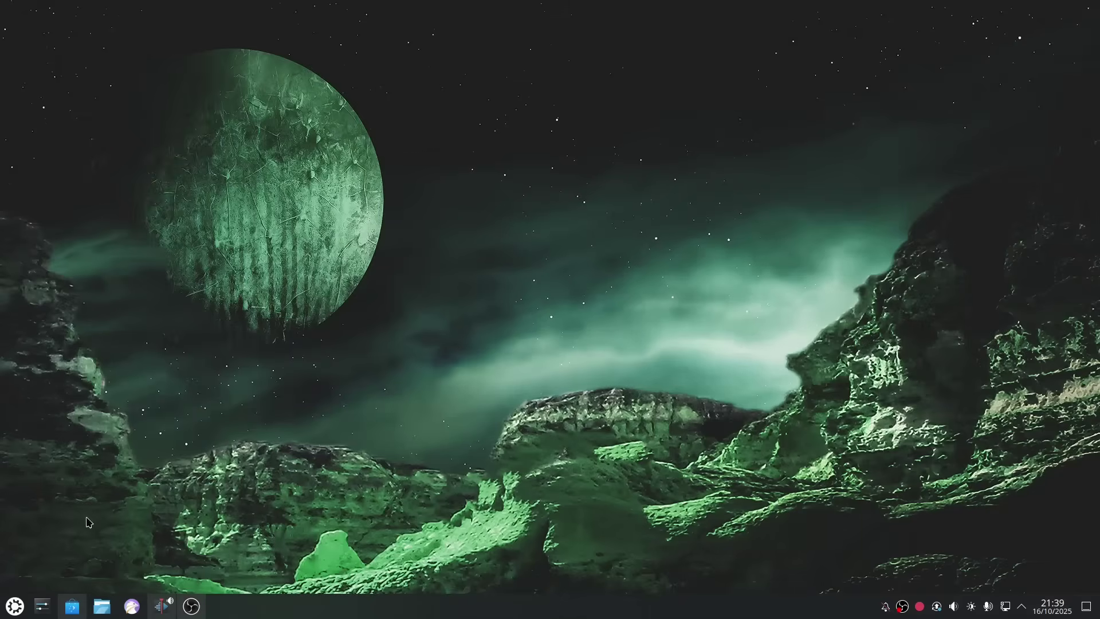
left_click(46, 607)
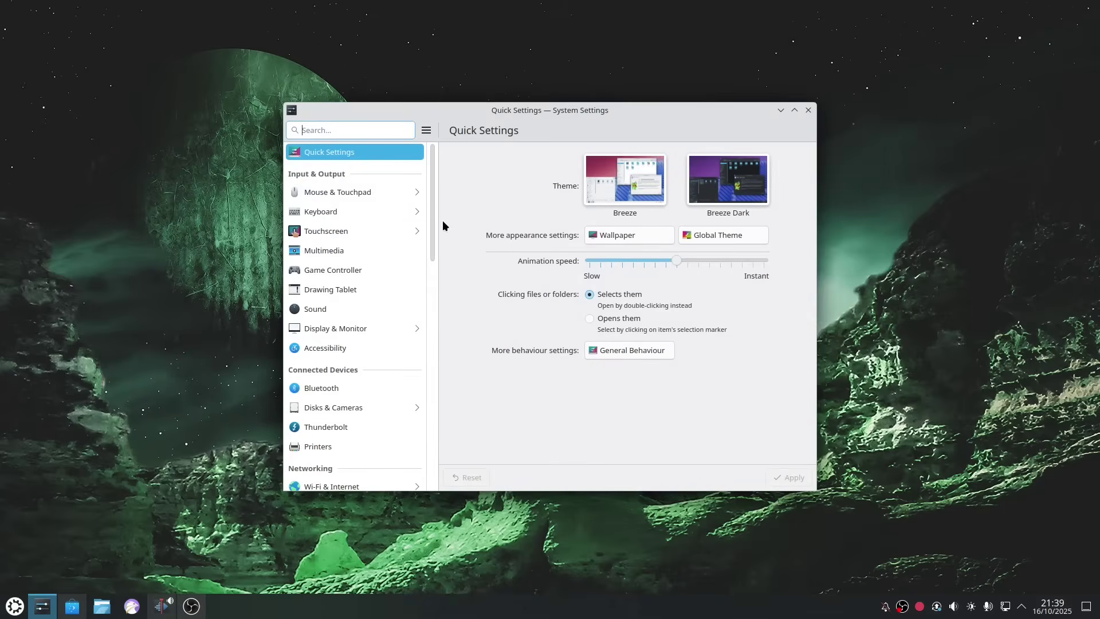
left_click_drag(427, 220, 426, 283)
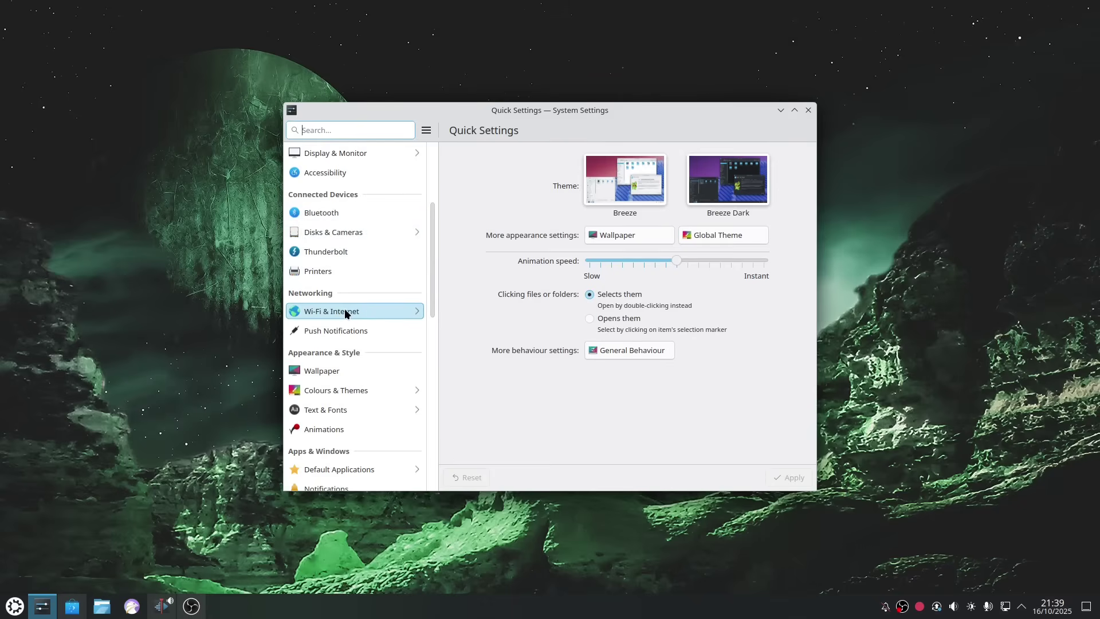
scroll(343, 343, "down", 2)
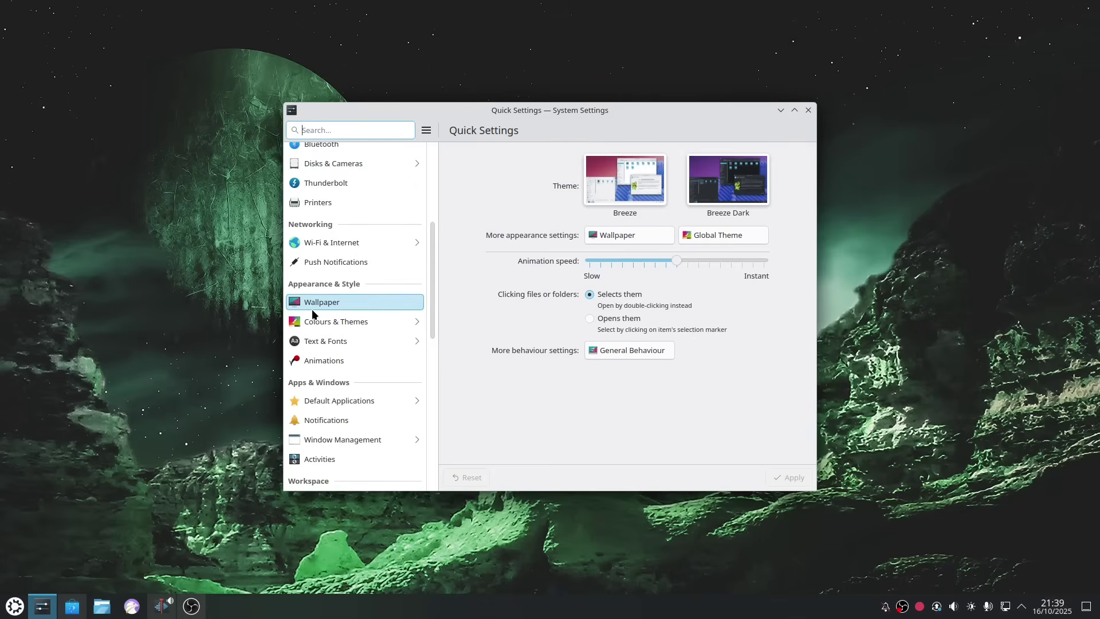
left_click(351, 322)
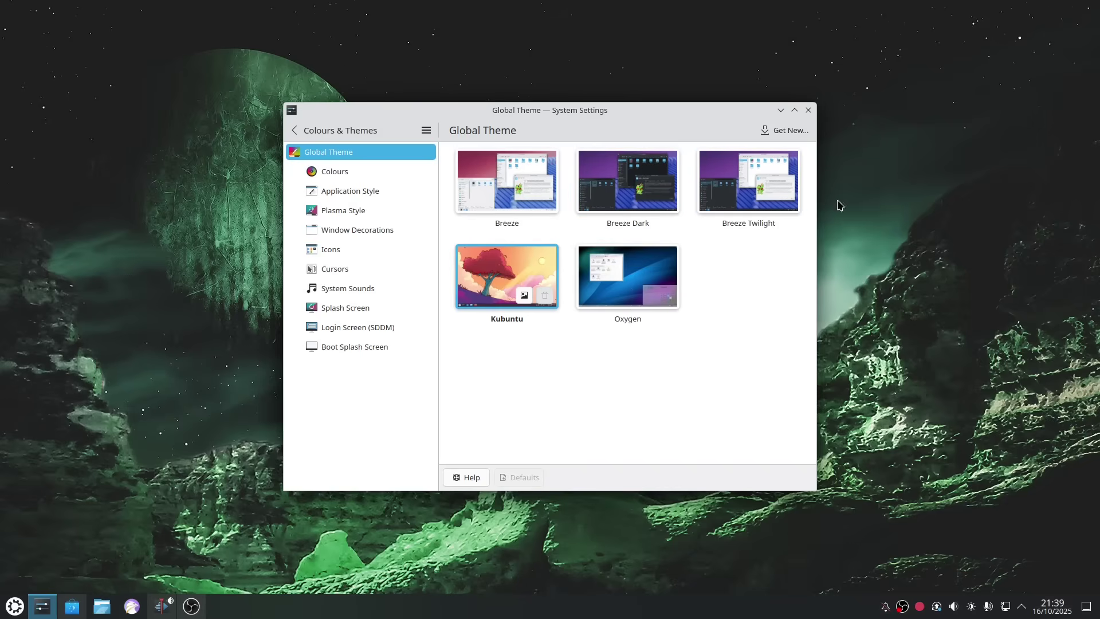
left_click(809, 111)
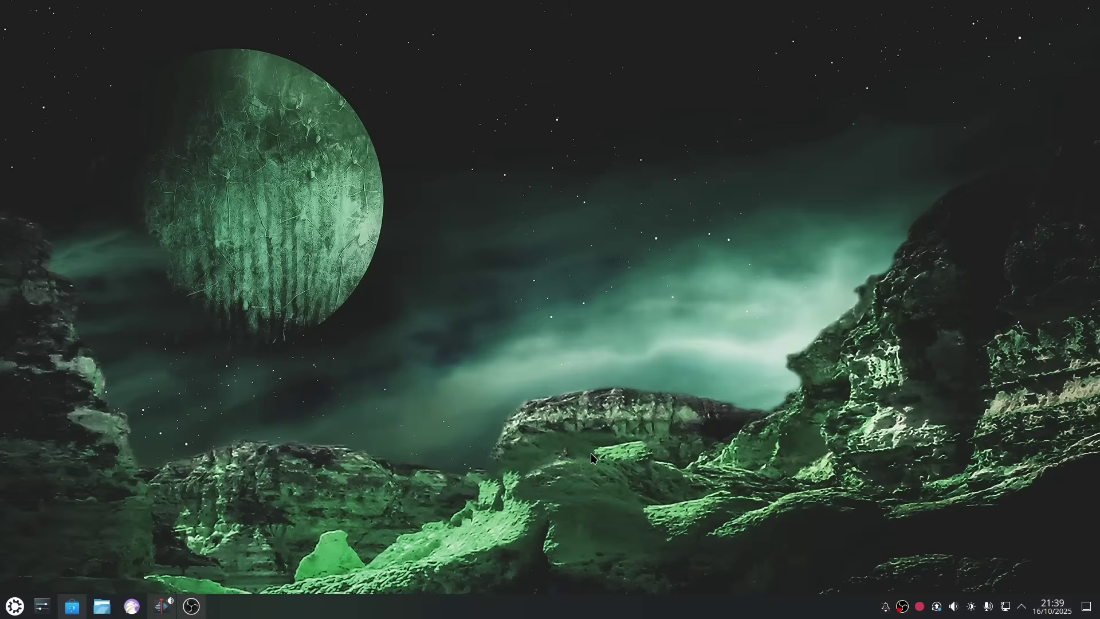